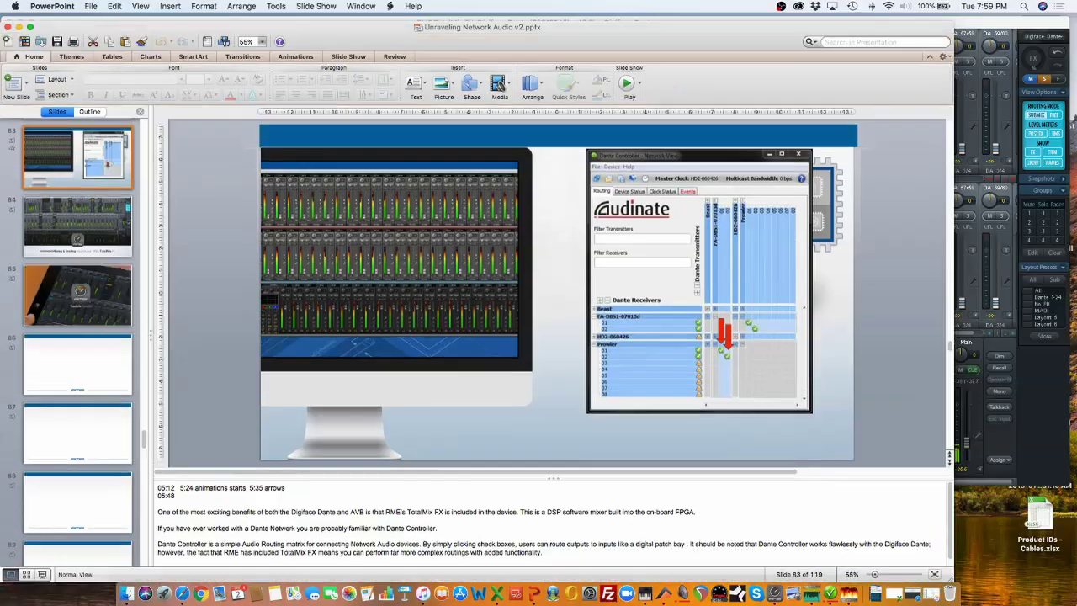
Bring the TotalMix FX mixer for the Digiface Dante in front of the PowerPoint deck.
left_click(775, 593)
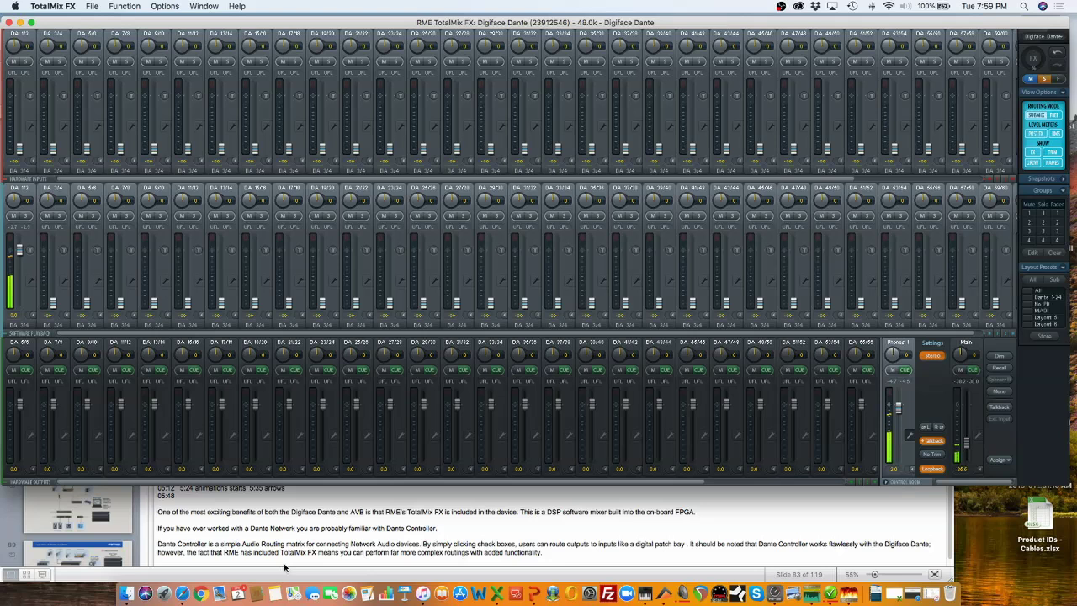
Show the Launchpad full-screen application grid.
left_click(168, 592)
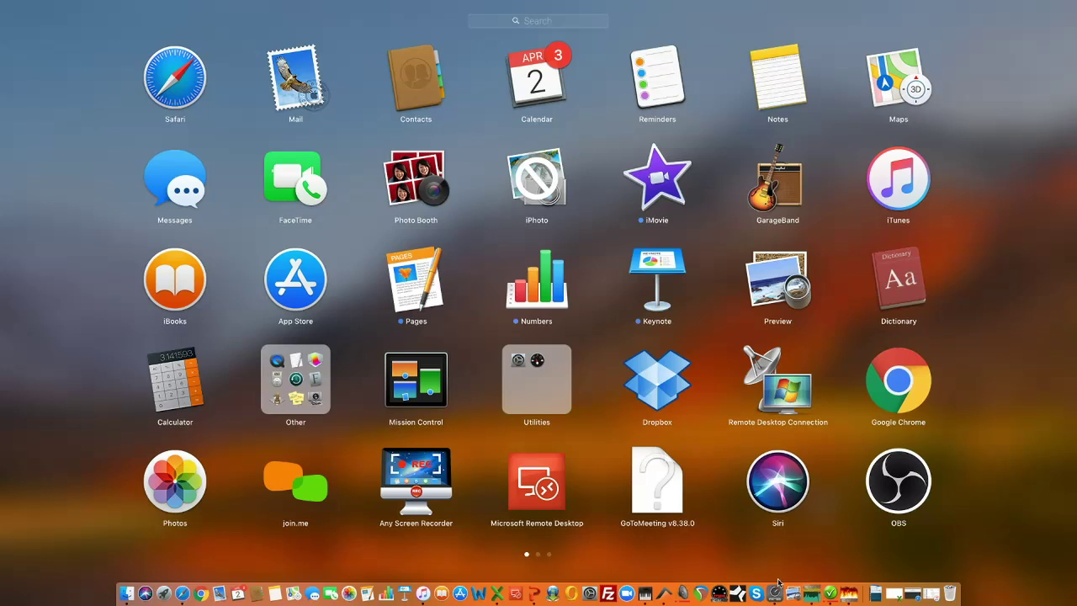
Launch REAPER to open the Doobie 2 UFX + A32 + myMix project.
left_click(704, 596)
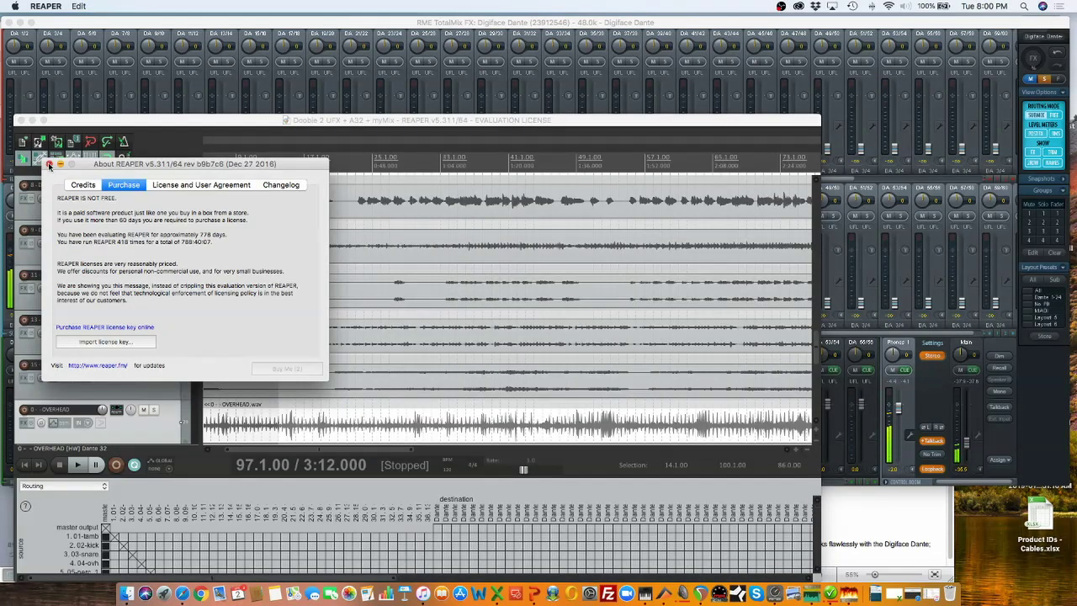
Close the REAPER evaluation notice, start playback, and minimize the project window.
left_click(48, 166)
key("space")
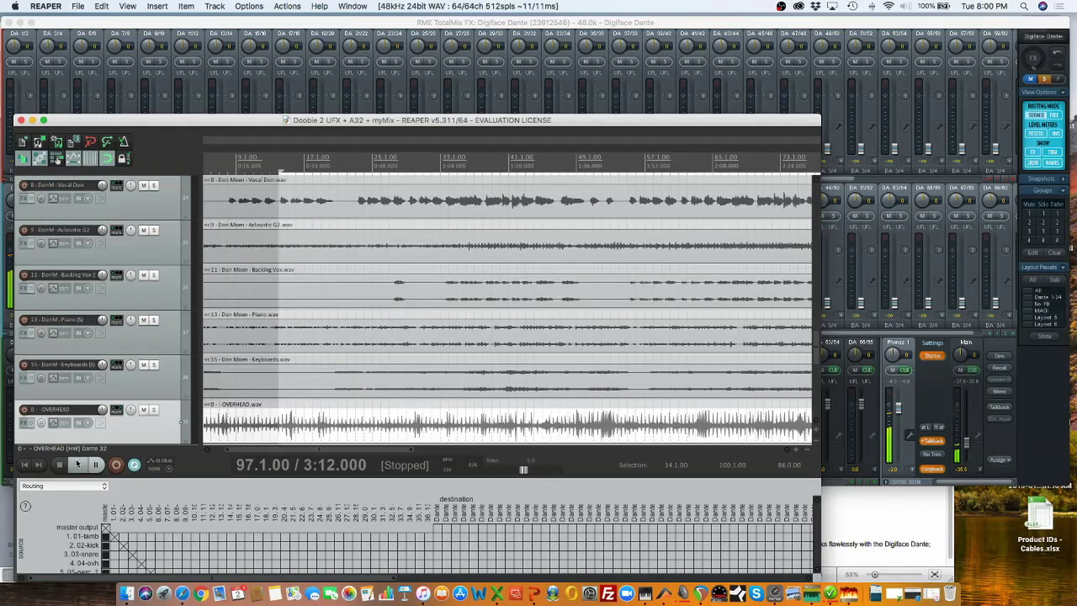
left_click(32, 120)
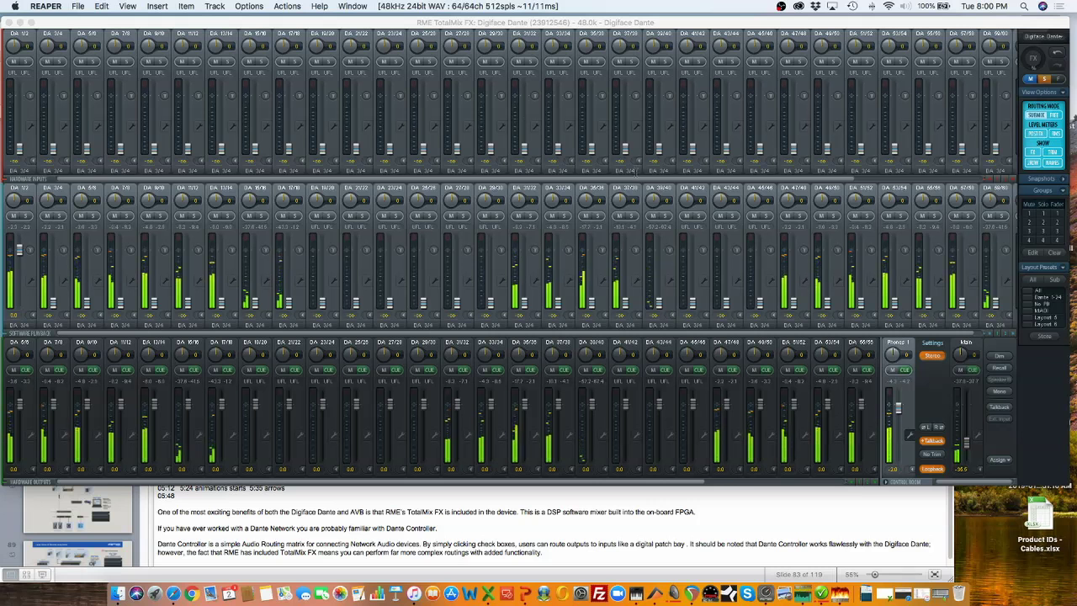
left_click(647, 181)
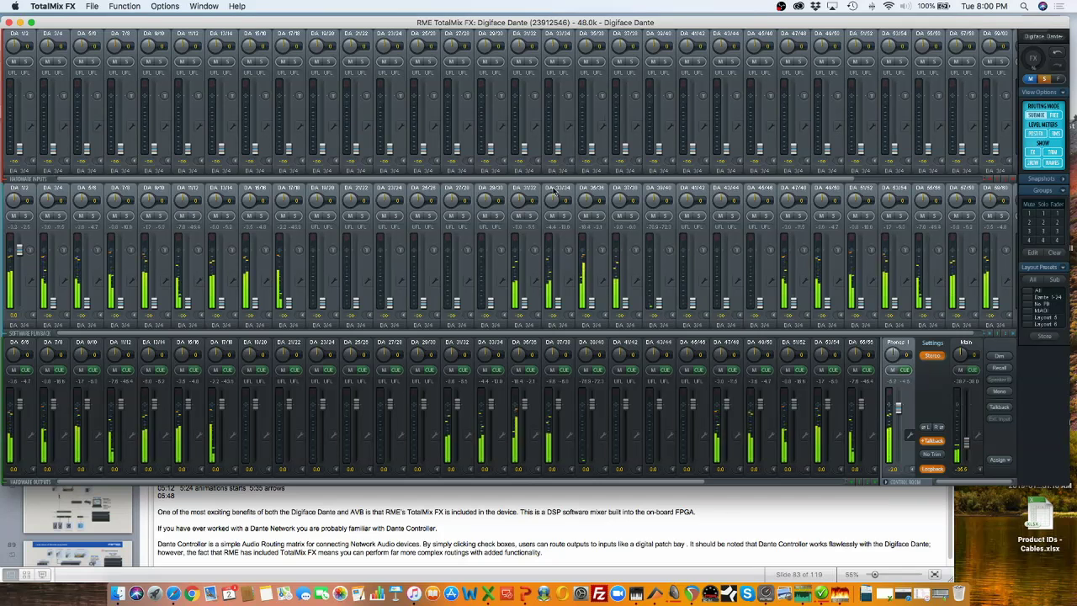
scroll(559, 180, "right", 1)
scroll(585, 182, "right", 1)
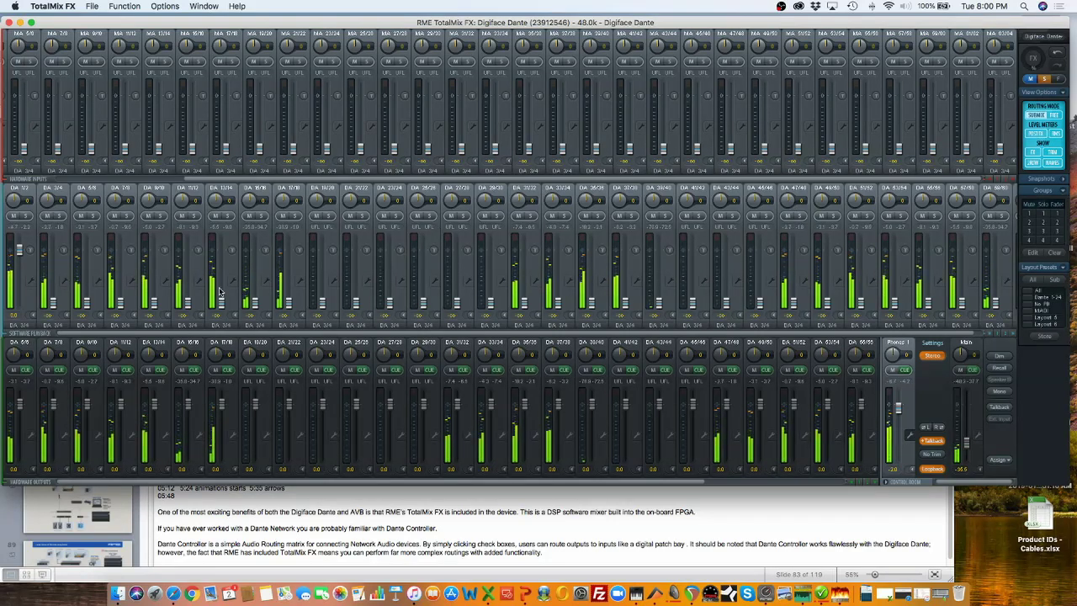
left_click_drag(251, 177, 137, 146)
left_click(31, 128)
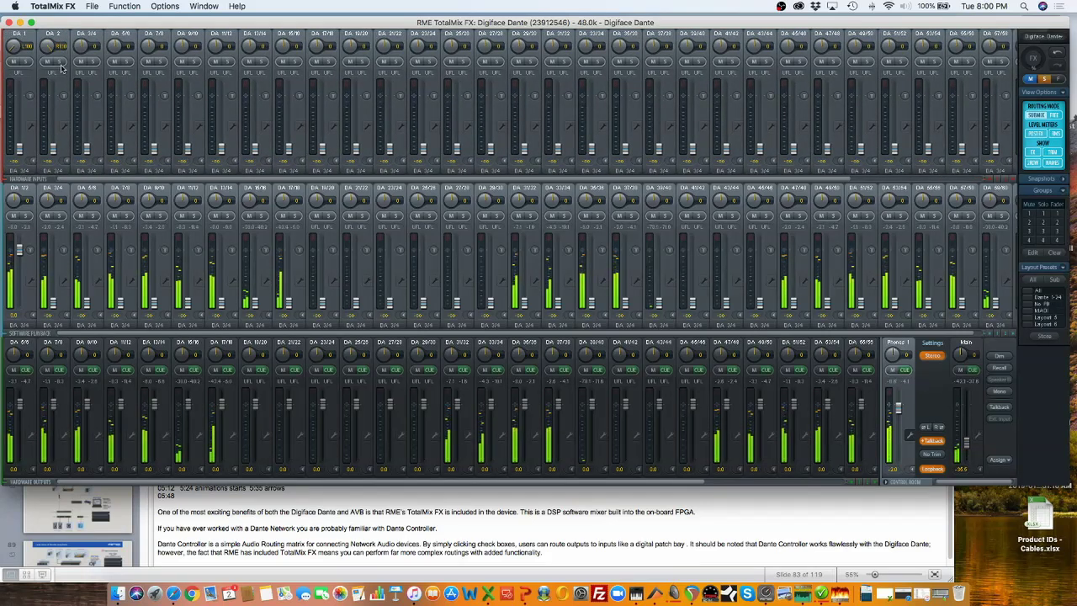
left_click(32, 128)
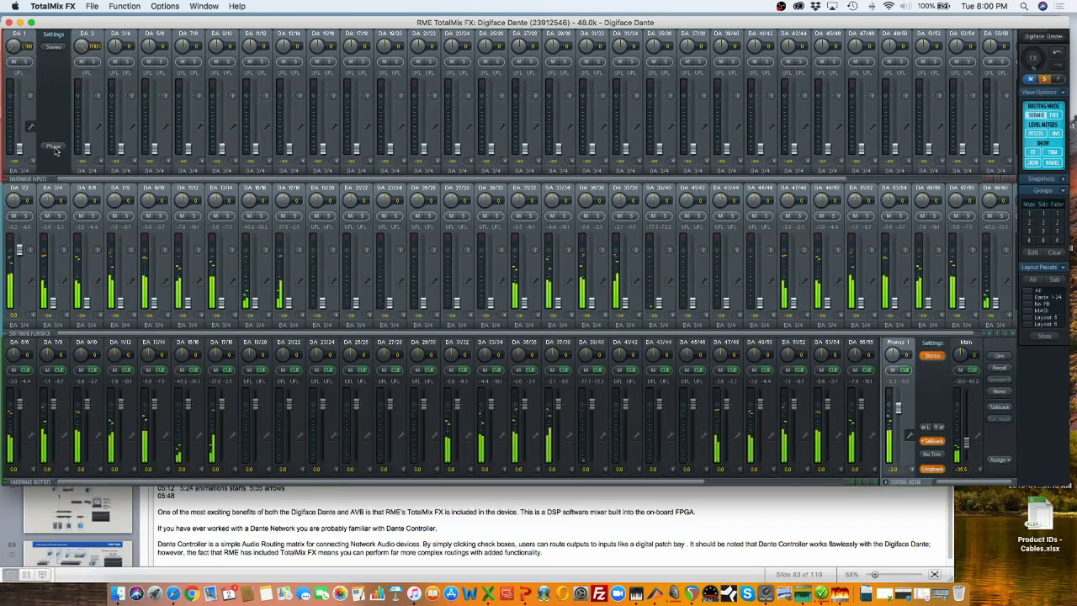
left_click(53, 47)
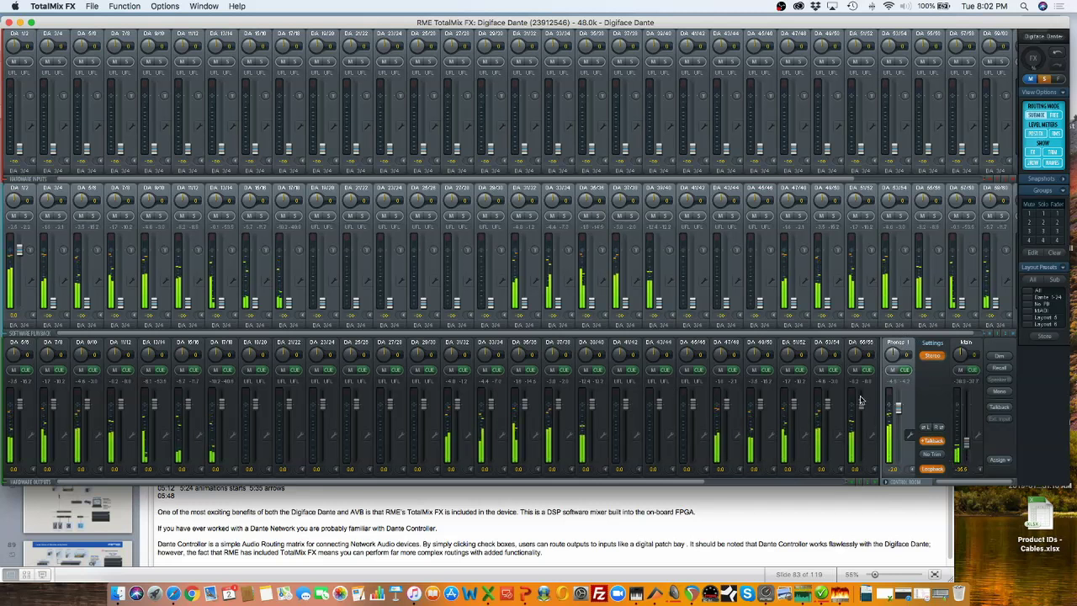
In the Main submix, drop playback DA 1/2 and raise DA 3/4 and DA 7/8–17/18 to 0 dB.
left_click_drag(20, 255, 8, 256)
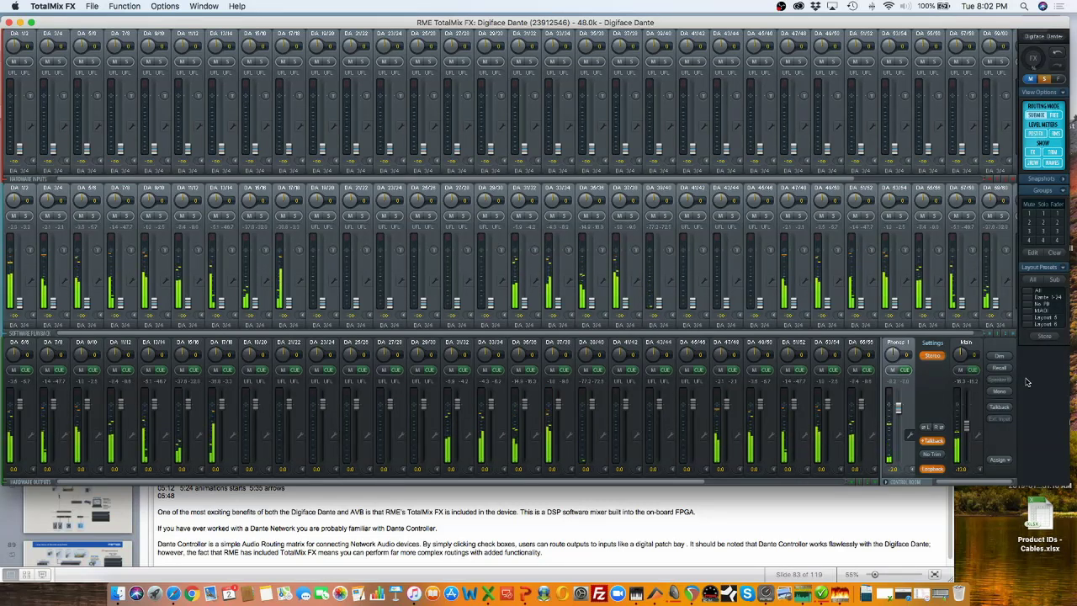
left_click(964, 347)
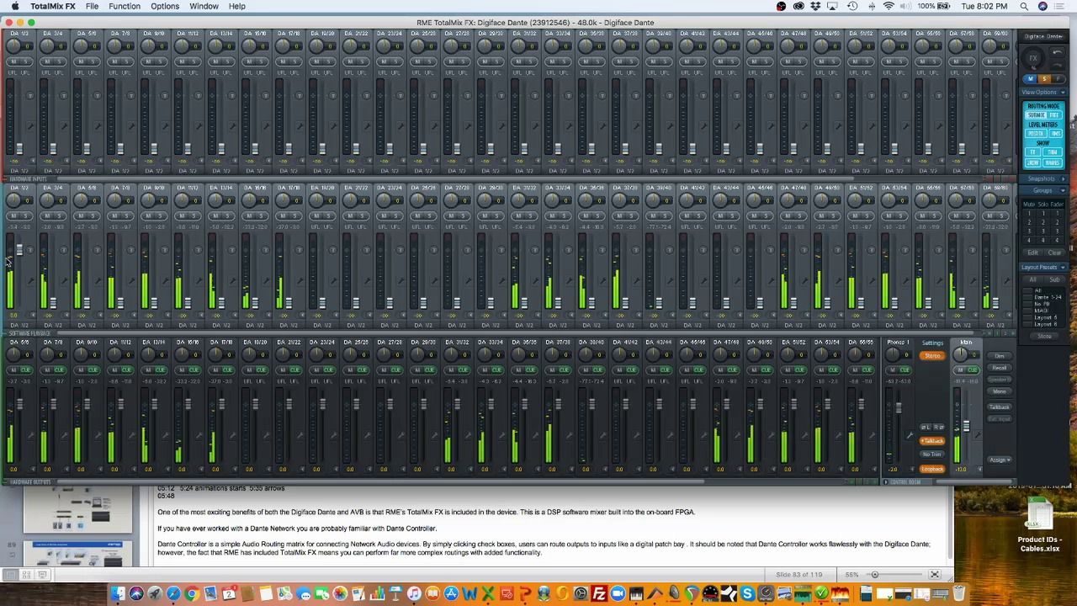
left_click_drag(19, 251, 19, 303)
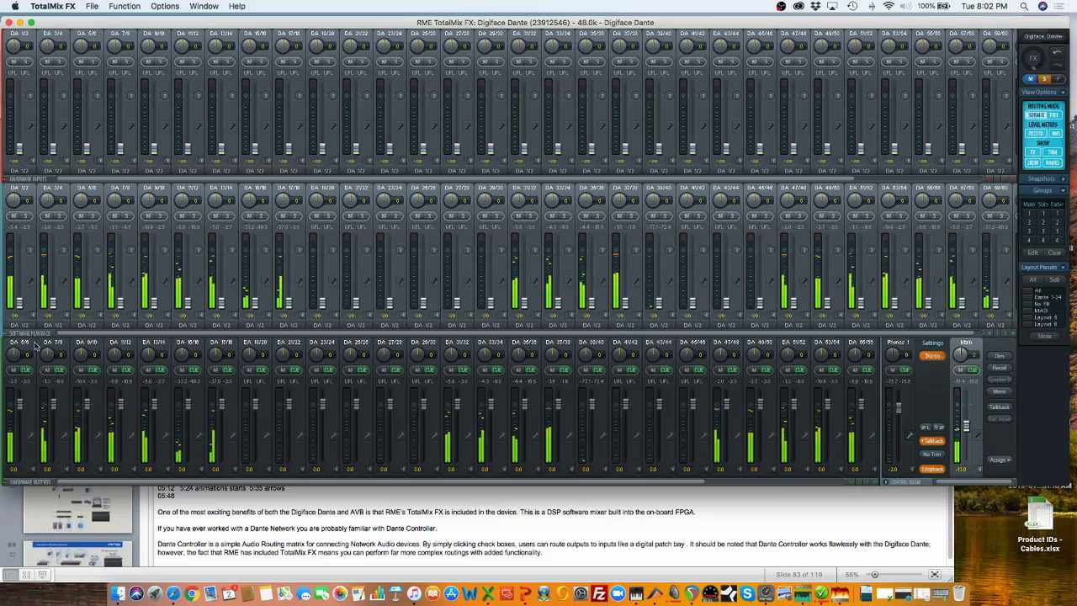
left_click(53, 304, "ctrl")
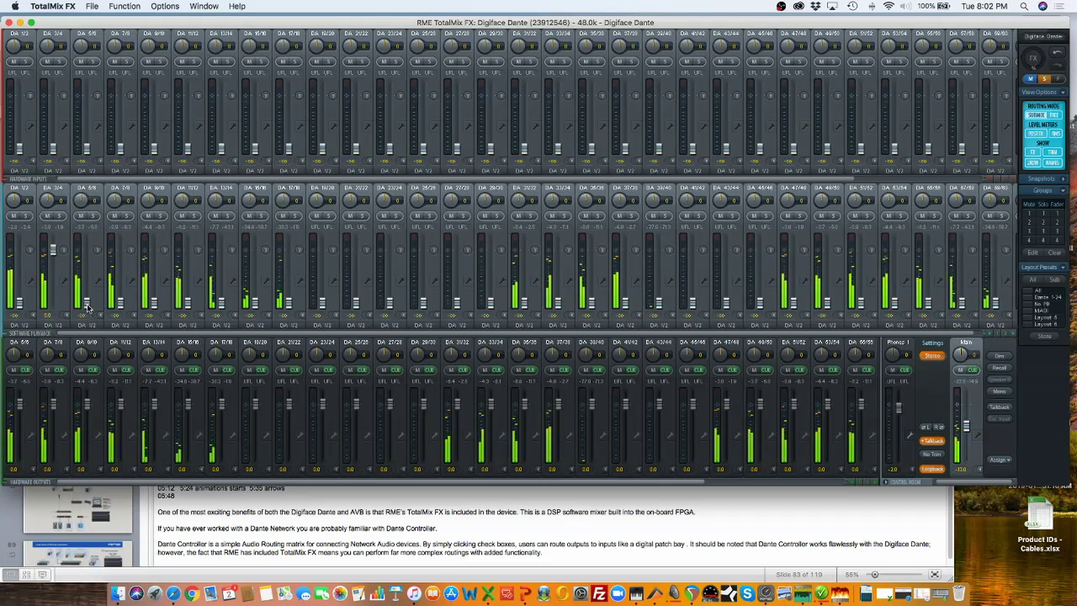
left_click(122, 304, "ctrl")
left_click(155, 305, "ctrl")
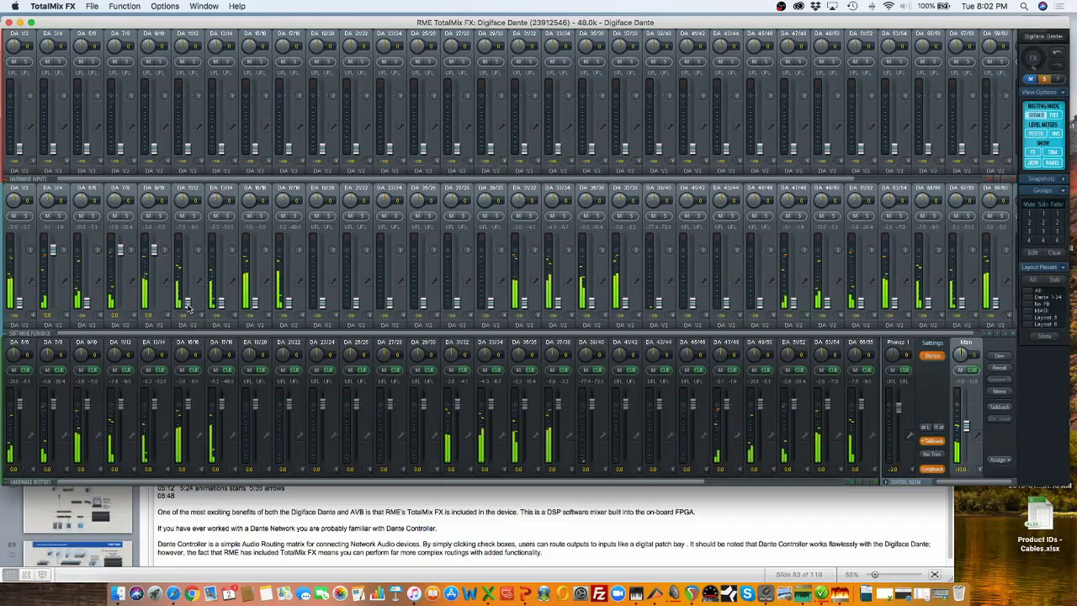
left_click(189, 305, "ctrl")
left_click(225, 307, "ctrl")
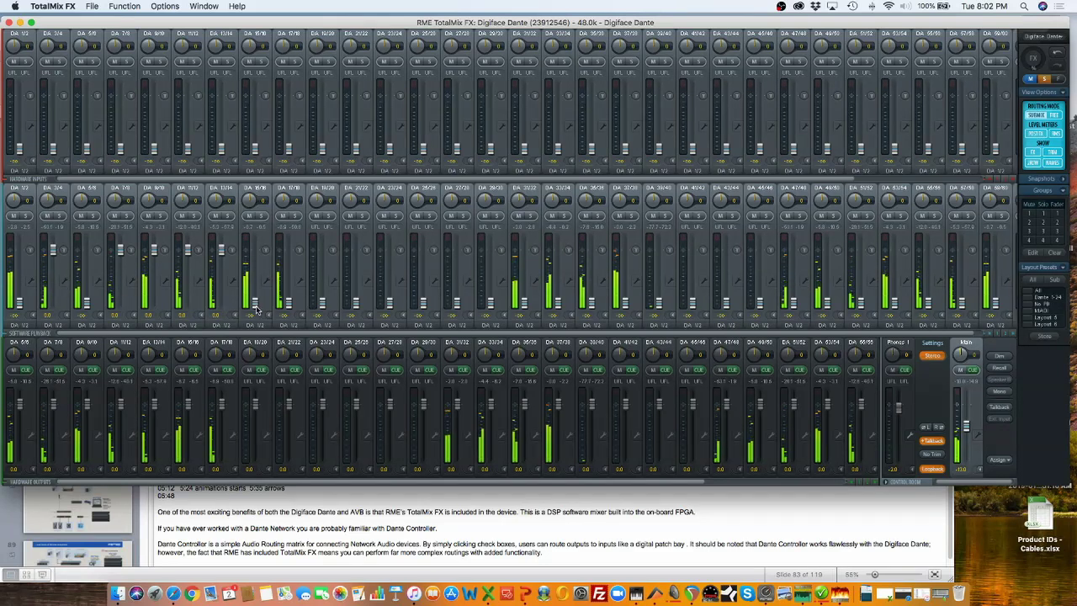
left_click(255, 308, "ctrl")
left_click(289, 304, "ctrl")
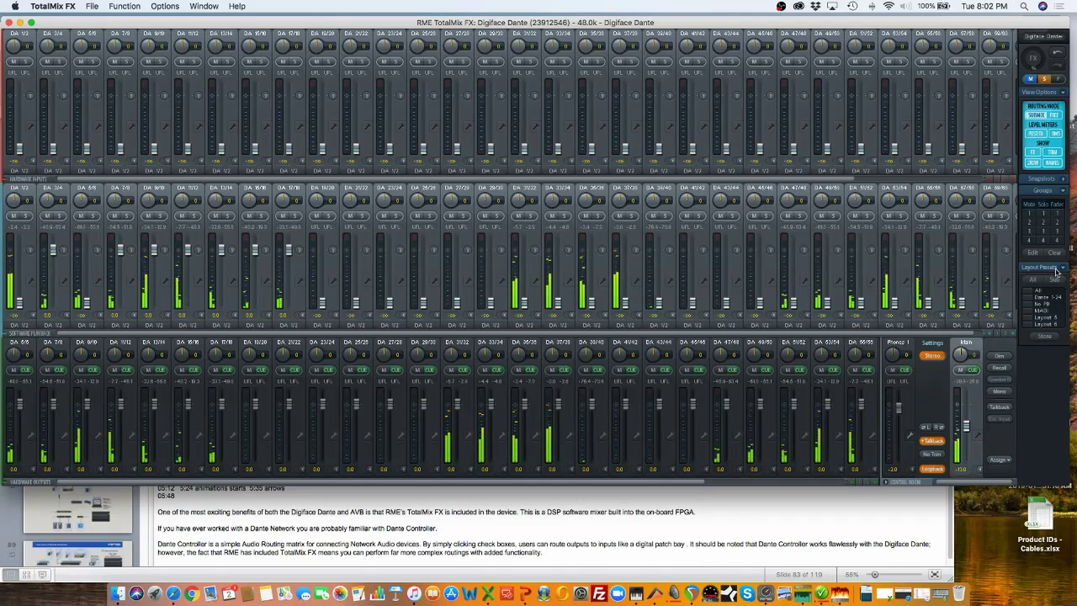
Toggle NAMES off and on, silence playbacks DA 3/4–17/18, and switch to the DA 5/6 submix.
left_click(1057, 165)
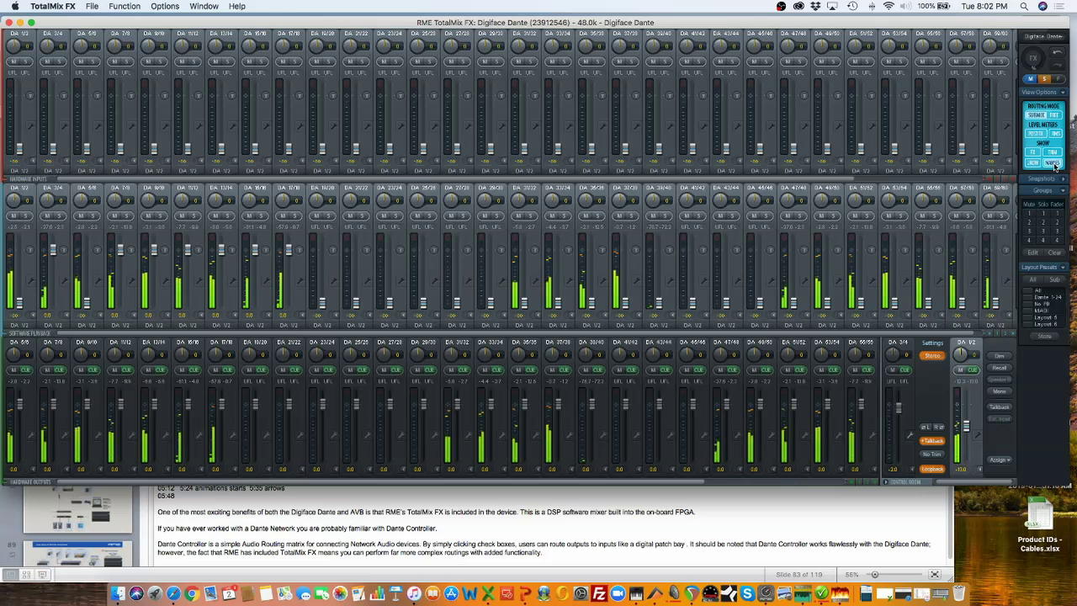
left_click(1053, 164)
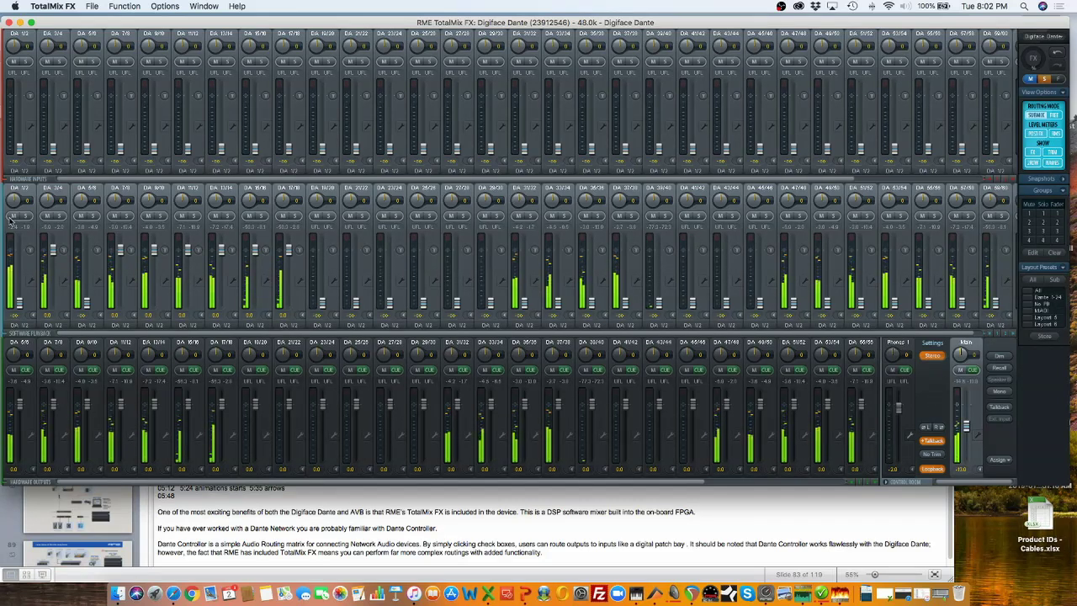
left_click_drag(50, 254, 67, 325)
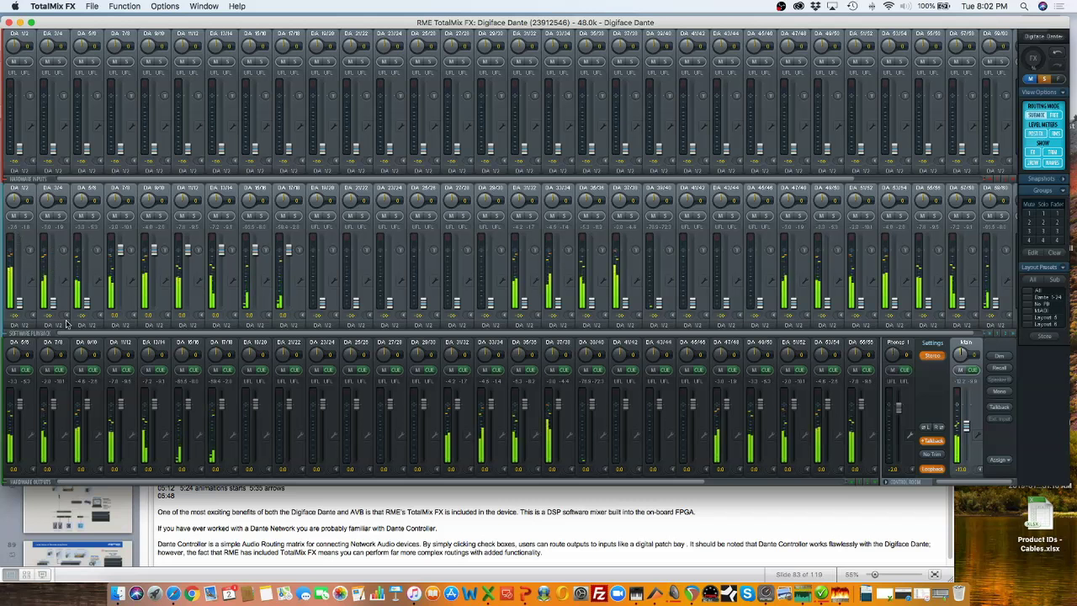
left_click_drag(123, 254, 150, 325)
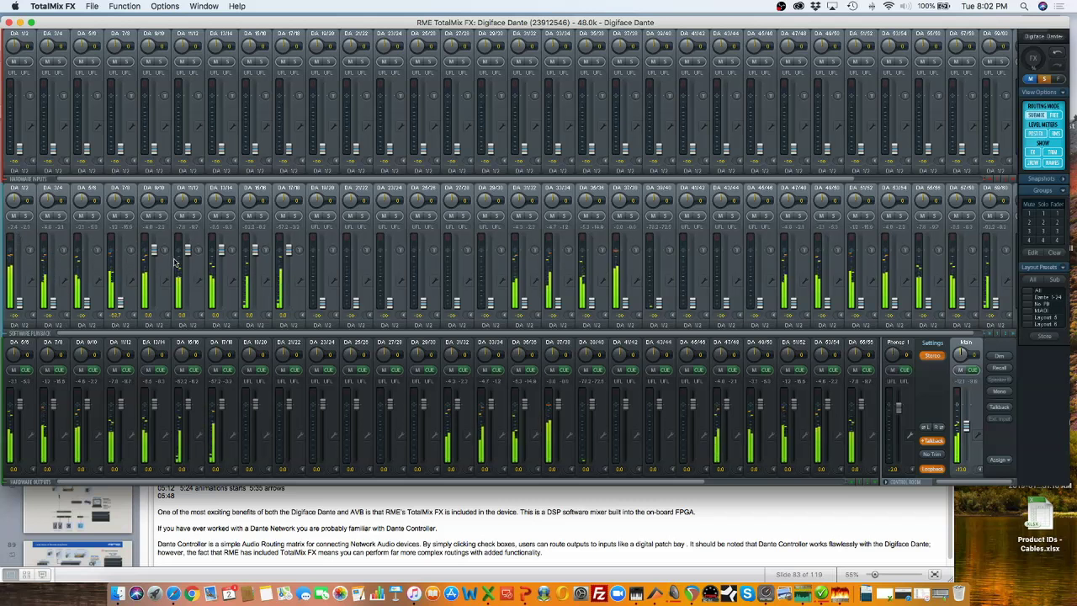
left_click_drag(156, 251, 182, 324)
left_click_drag(189, 251, 211, 336)
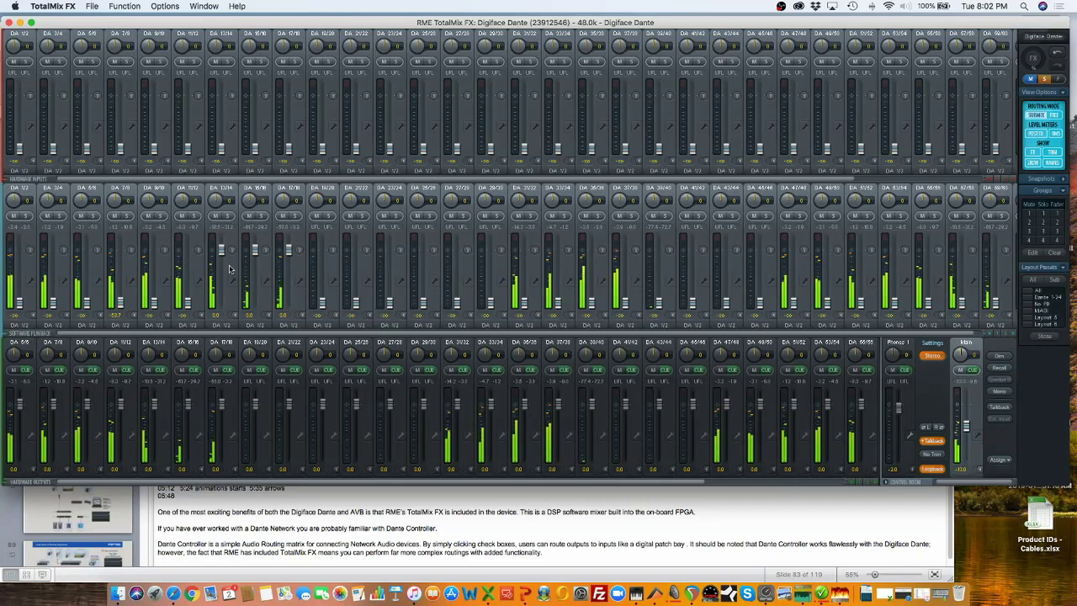
left_click_drag(223, 250, 243, 336)
left_click_drag(258, 249, 261, 312)
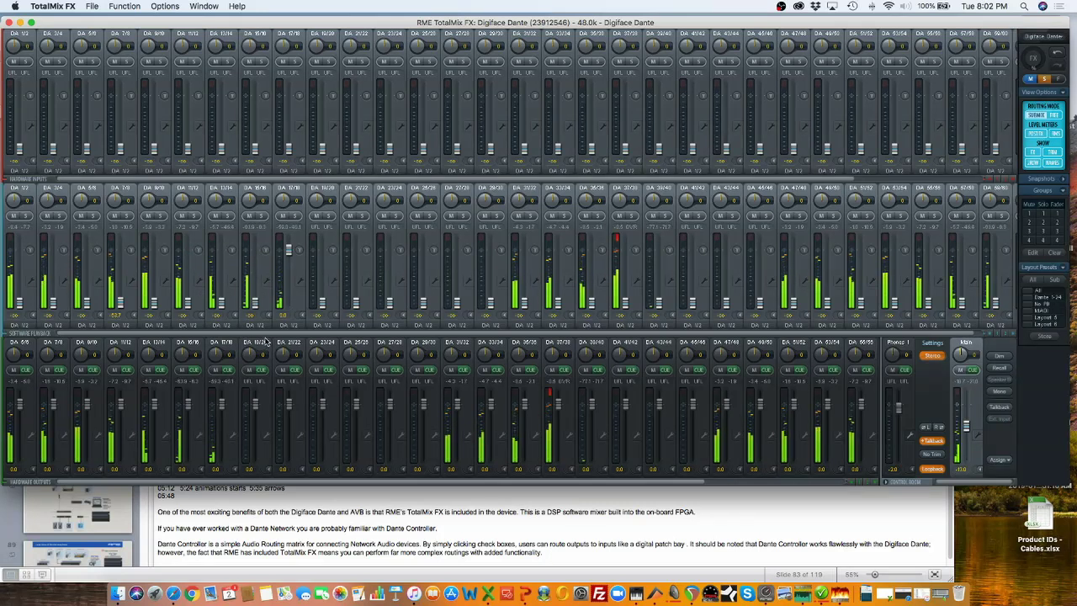
left_click_drag(293, 251, 290, 306)
left_click(29, 345)
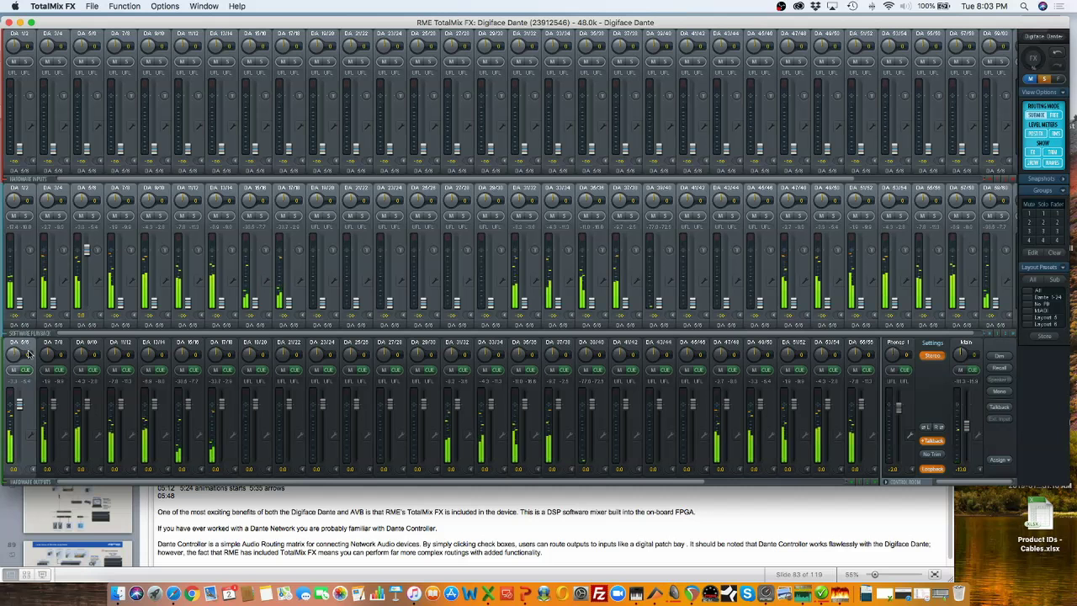
Select Phones 1 and assign the Main output to DA 1/2.
left_click(893, 345)
left_click(999, 459)
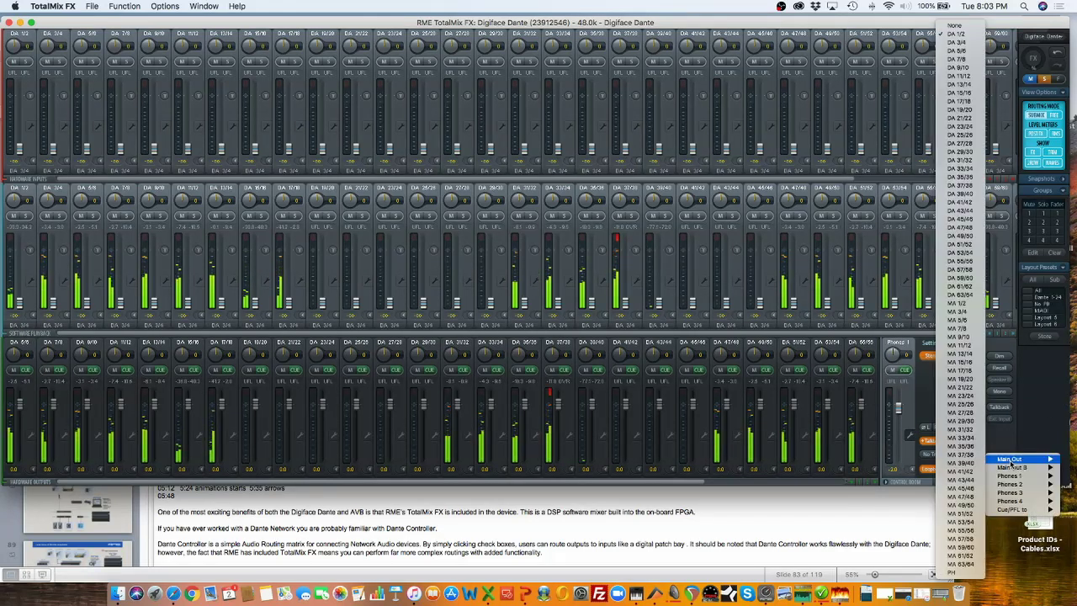
mouse_move(1046, 460)
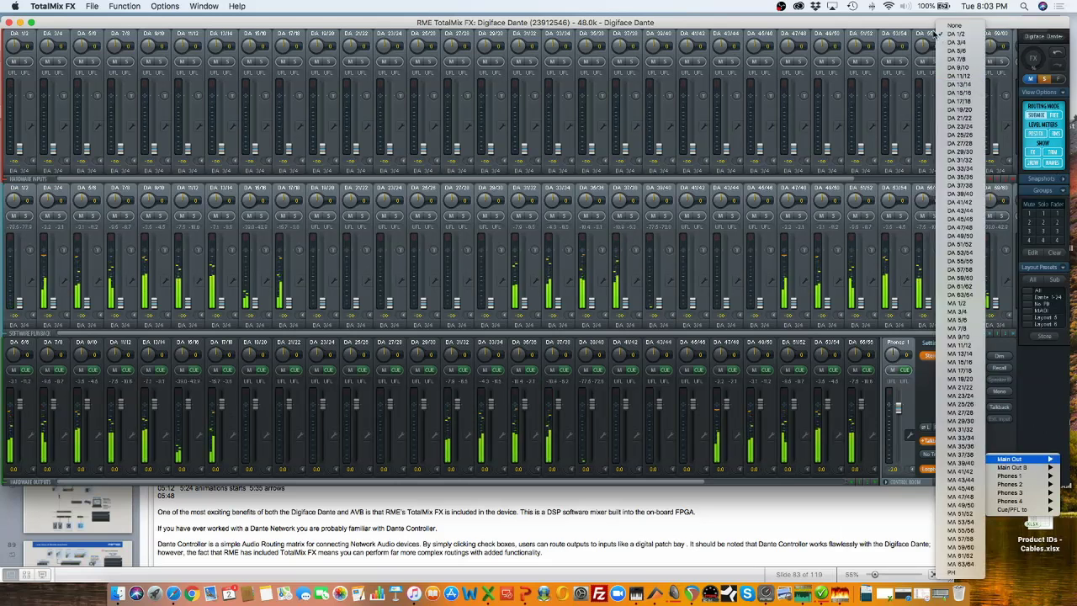
left_click(951, 34)
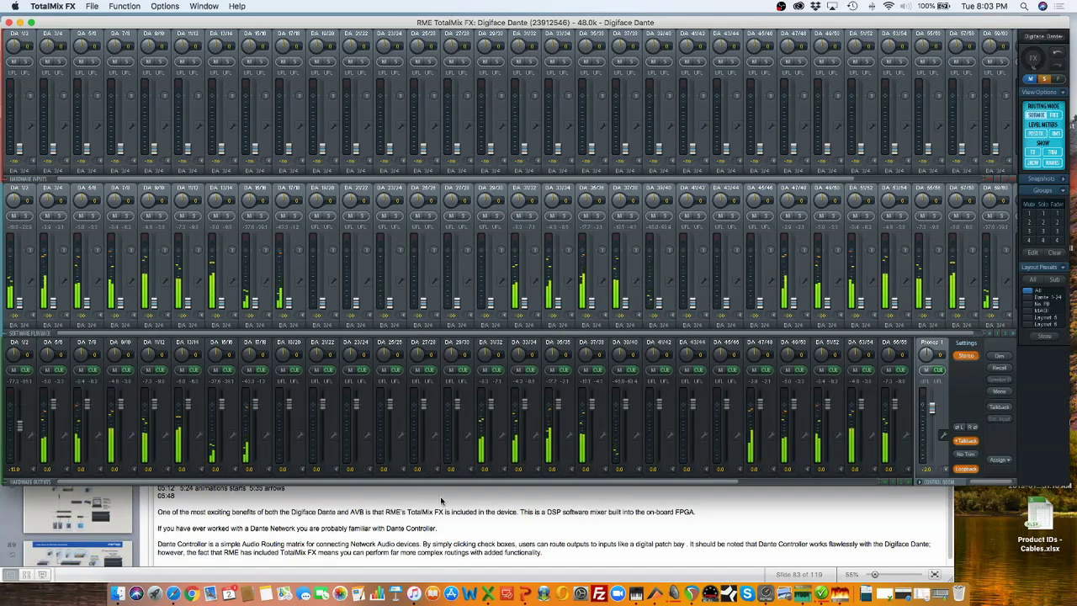
Set the Phones 1 output assignment to None.
left_click(1003, 461)
left_click(1003, 463)
left_click(1003, 463)
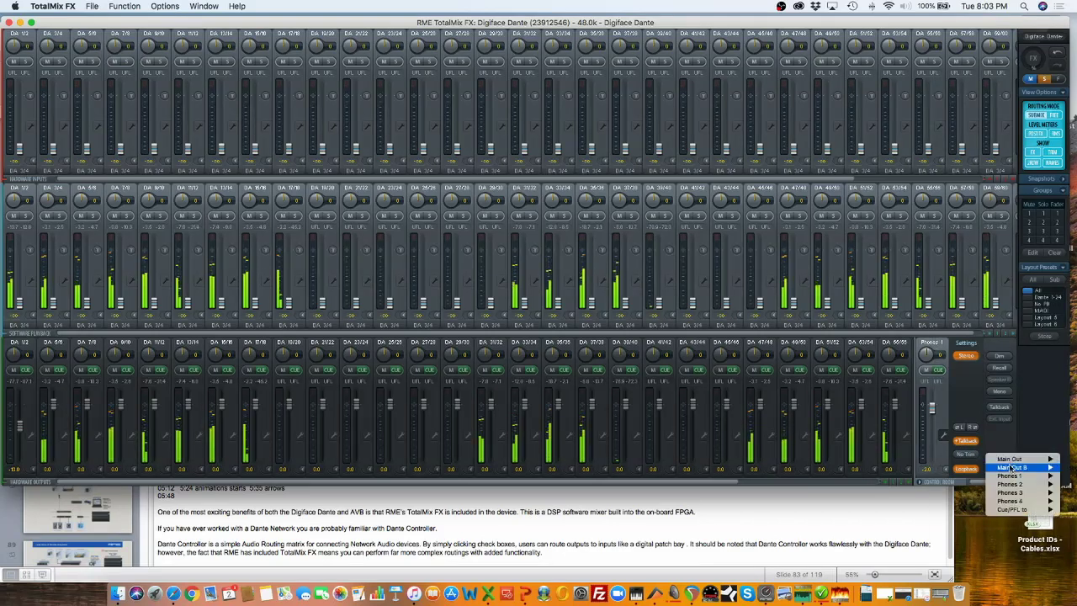
mouse_move(1013, 469)
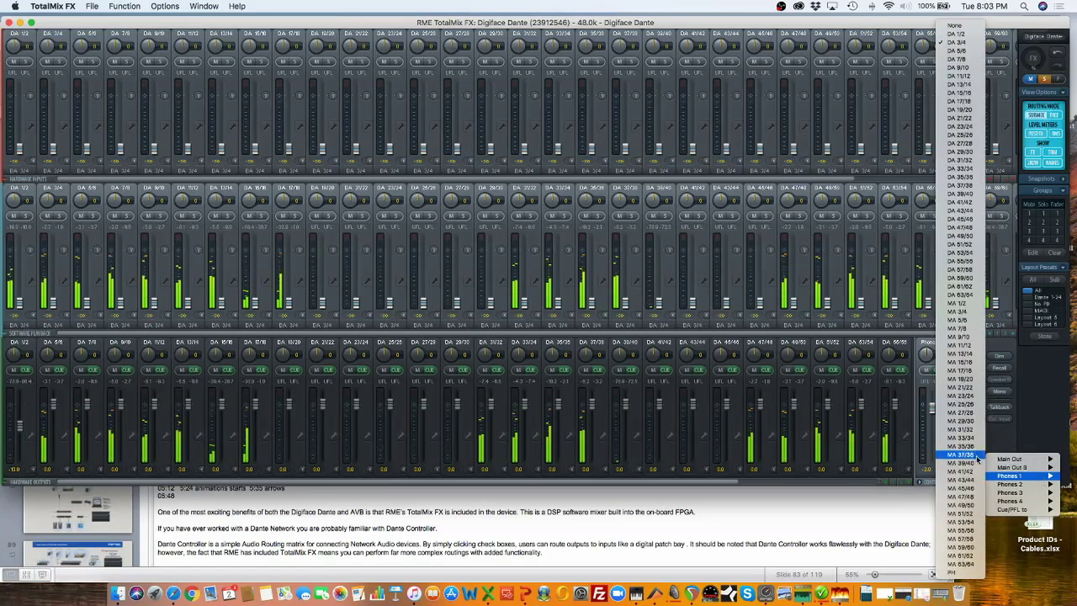
left_click(947, 28)
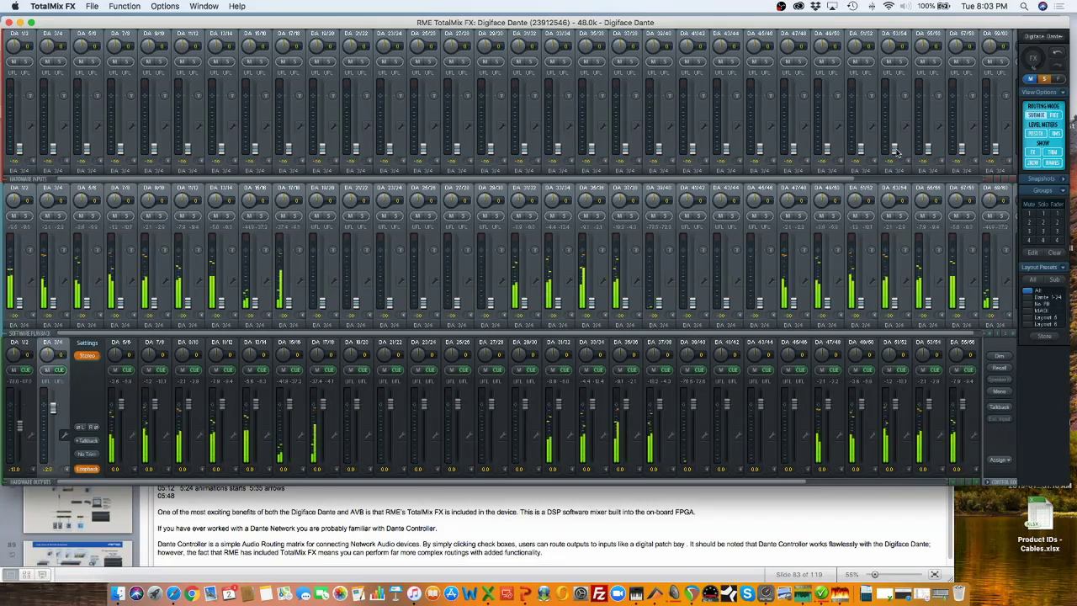
In the DA 5/6 submix, raise inputs and playbacks DA 1/2 and DA 3/4 to 0 dB.
left_click(120, 343)
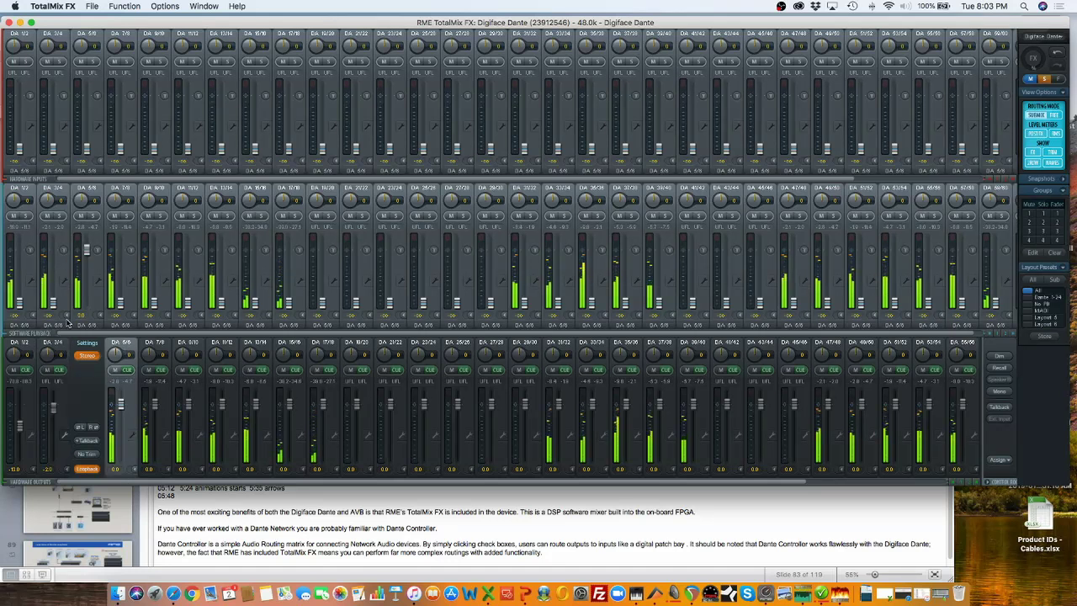
left_click(21, 151, "ctrl")
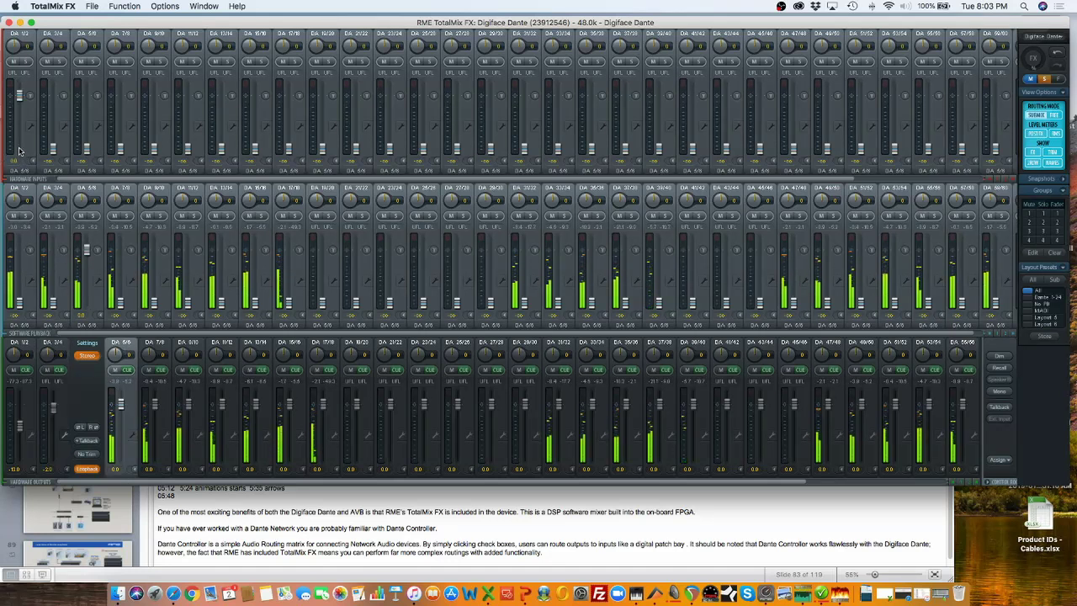
left_click(52, 151, "ctrl")
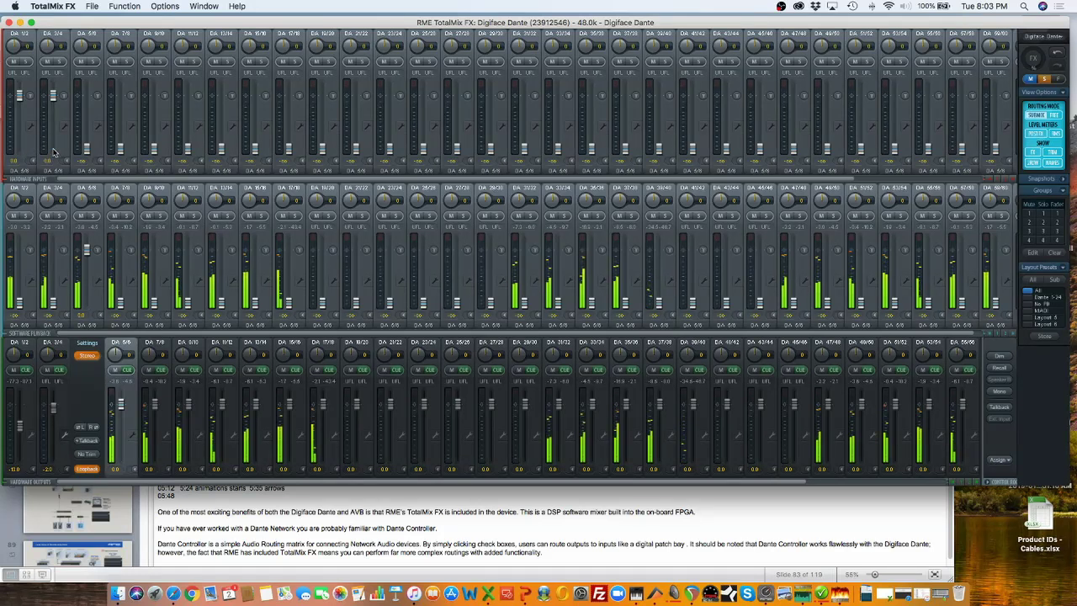
left_click(20, 302, "ctrl")
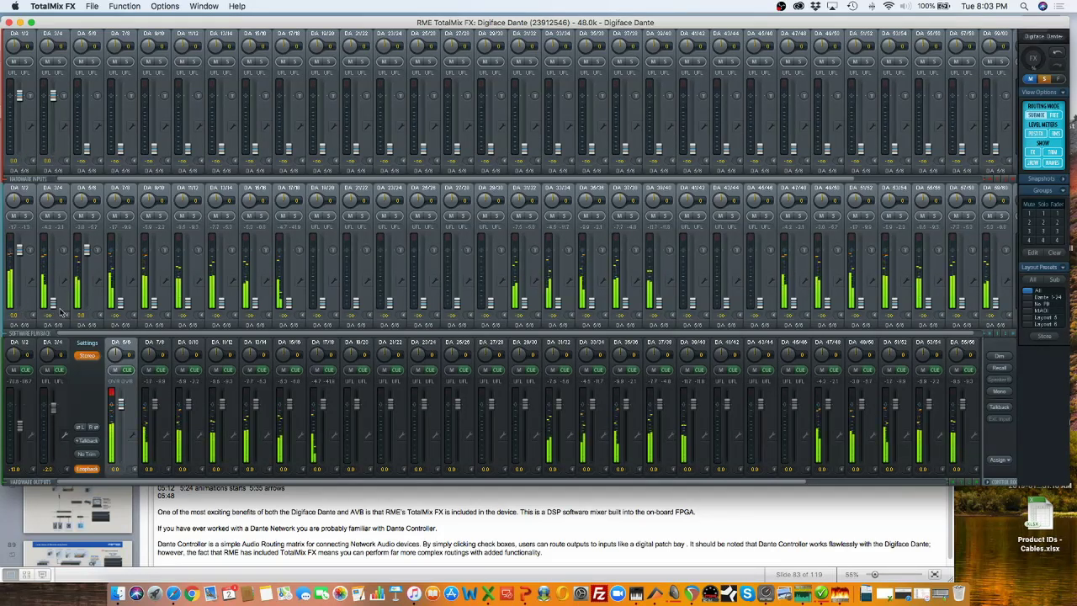
left_click(53, 303, "ctrl")
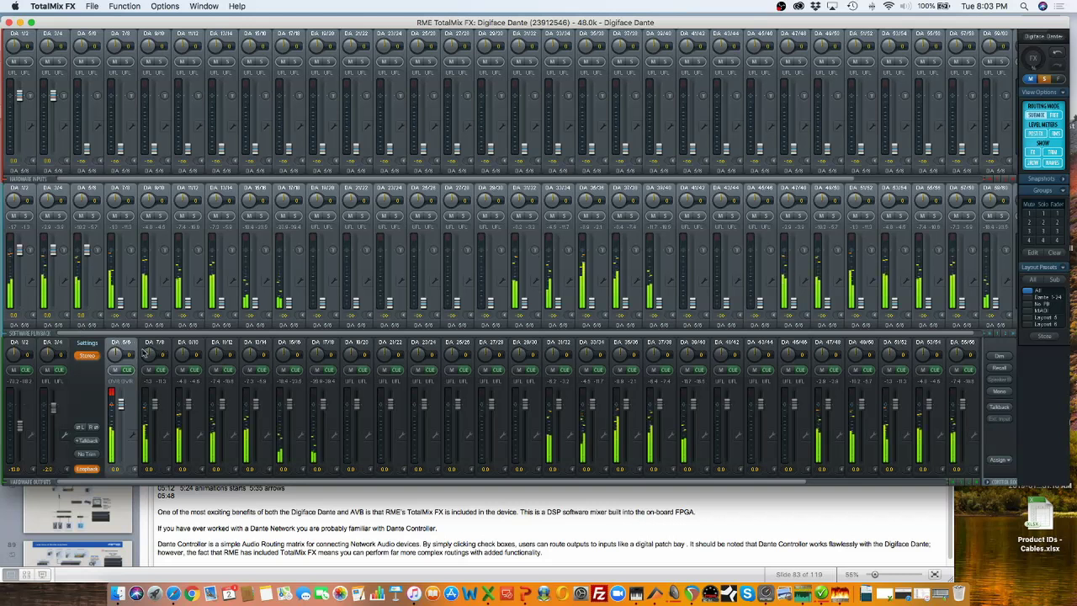
Check the DA 3/4 and DA 7/8–15/16 submixes, ending on DA 3/4 with settings hidden.
left_click(52, 344)
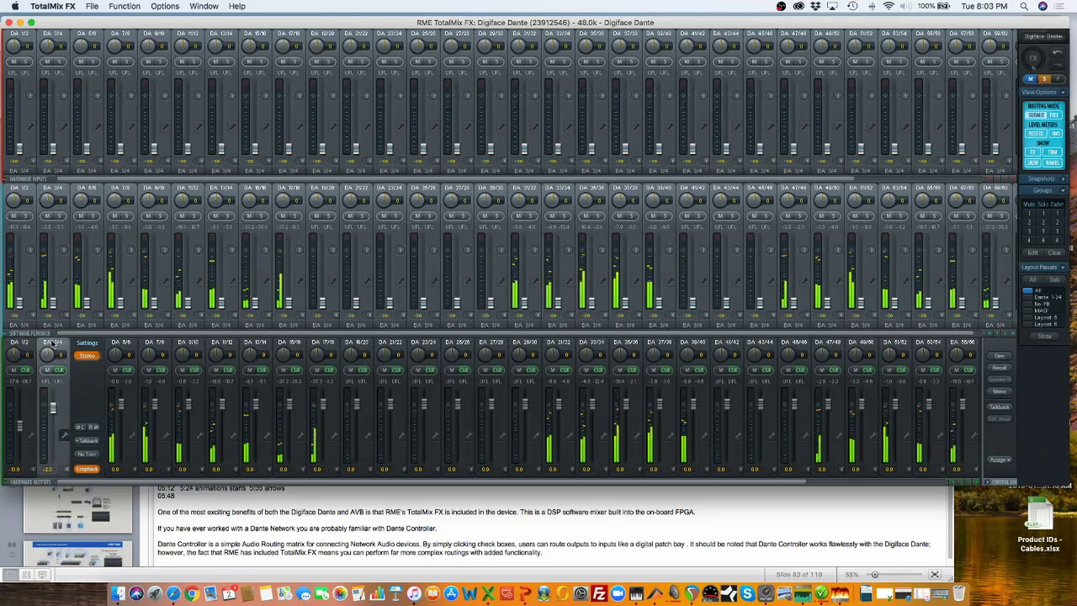
left_click(143, 347)
left_click(192, 344)
left_click(221, 343)
left_click(255, 343)
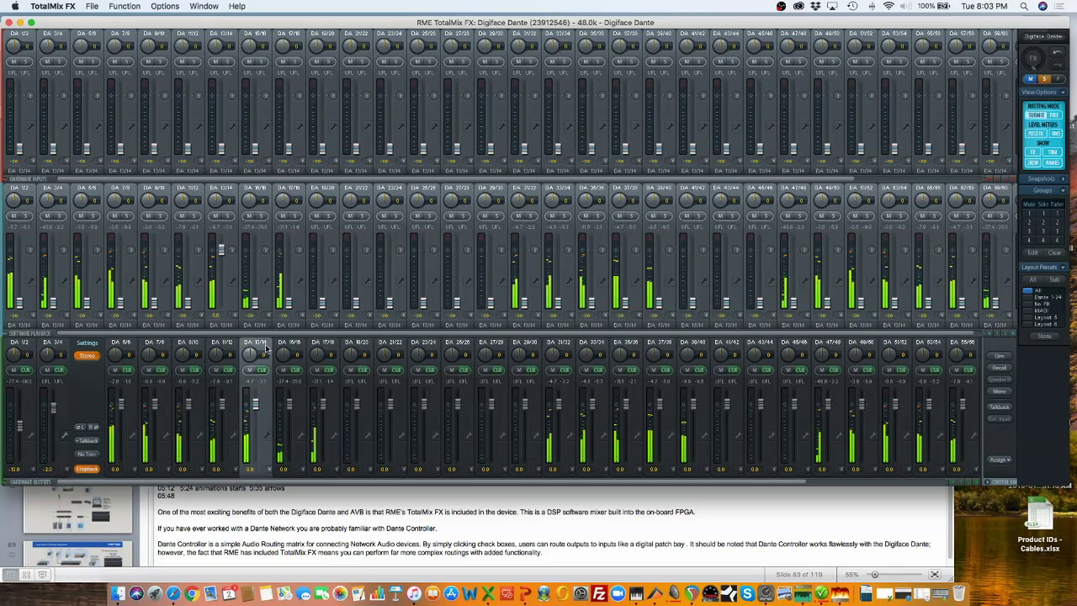
left_click(289, 342)
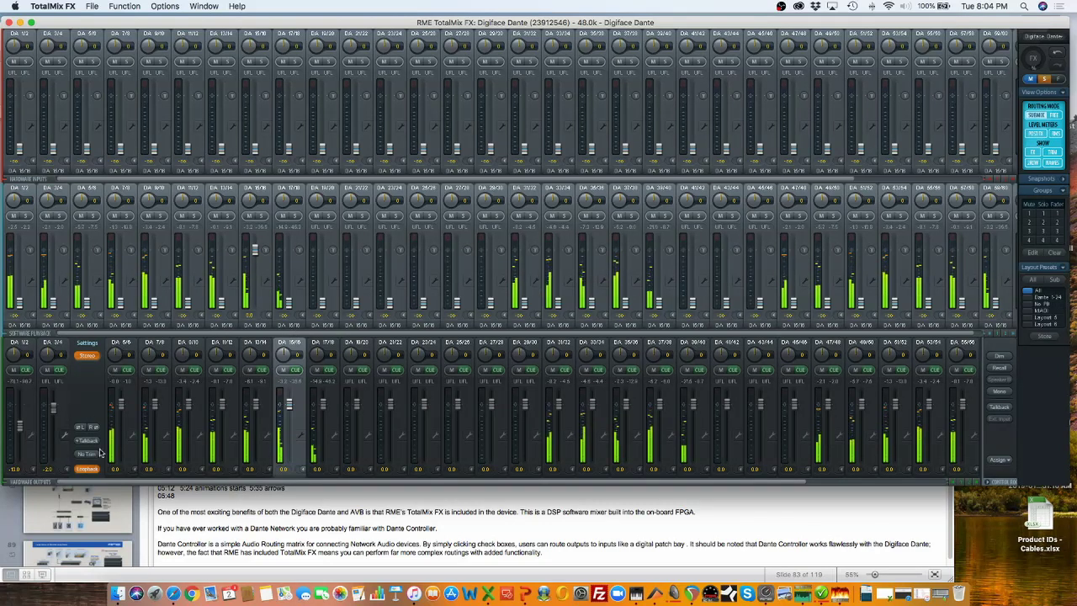
left_click(66, 436)
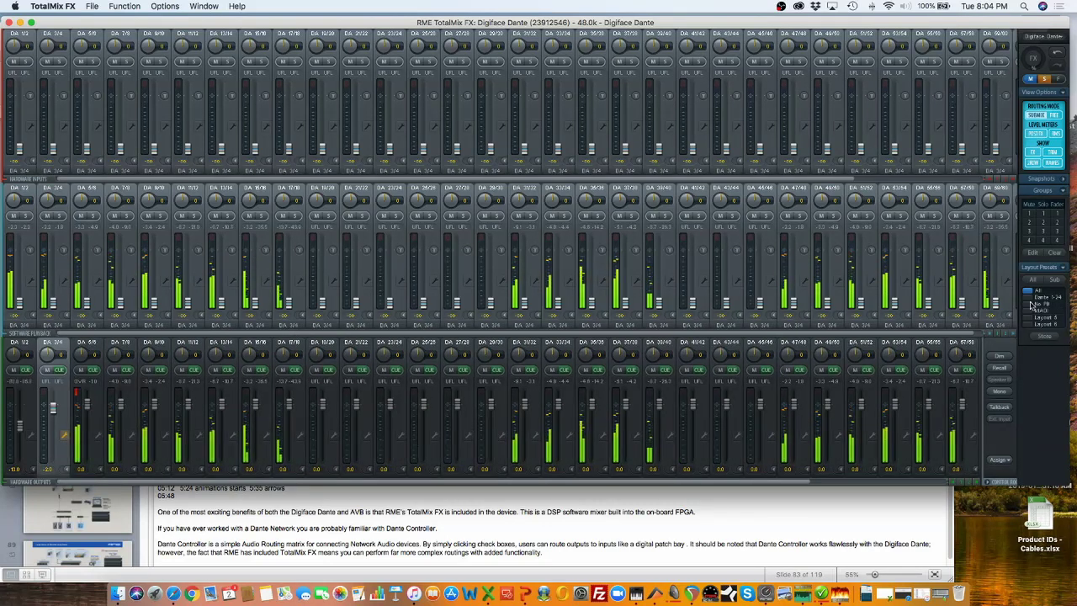
Cycle through the layout presets, ending on the trimmed 12-channel layout without the playback row.
left_click(1025, 305)
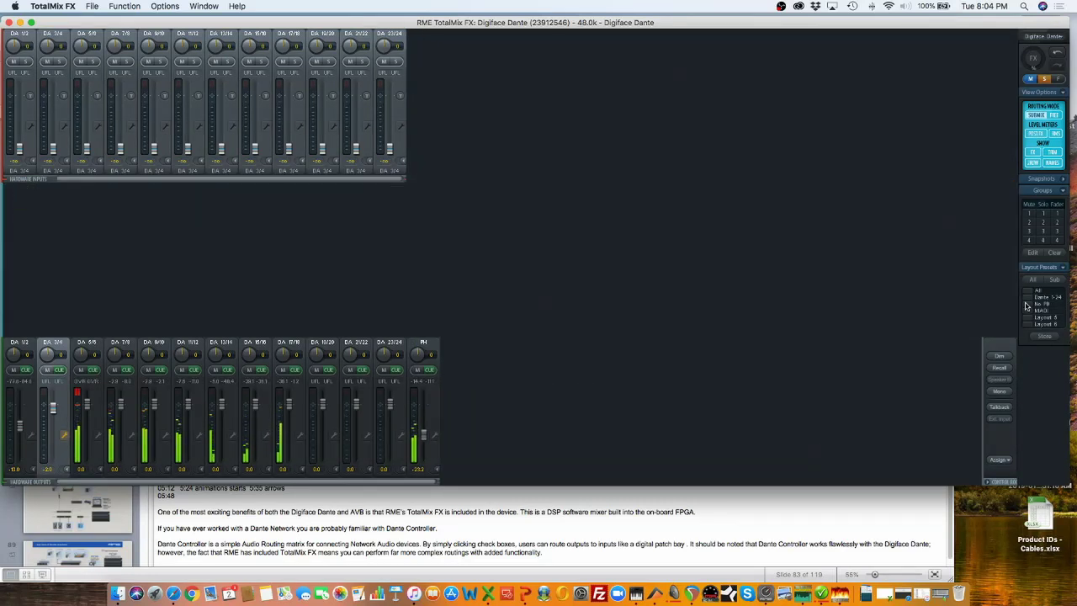
left_click(1025, 304)
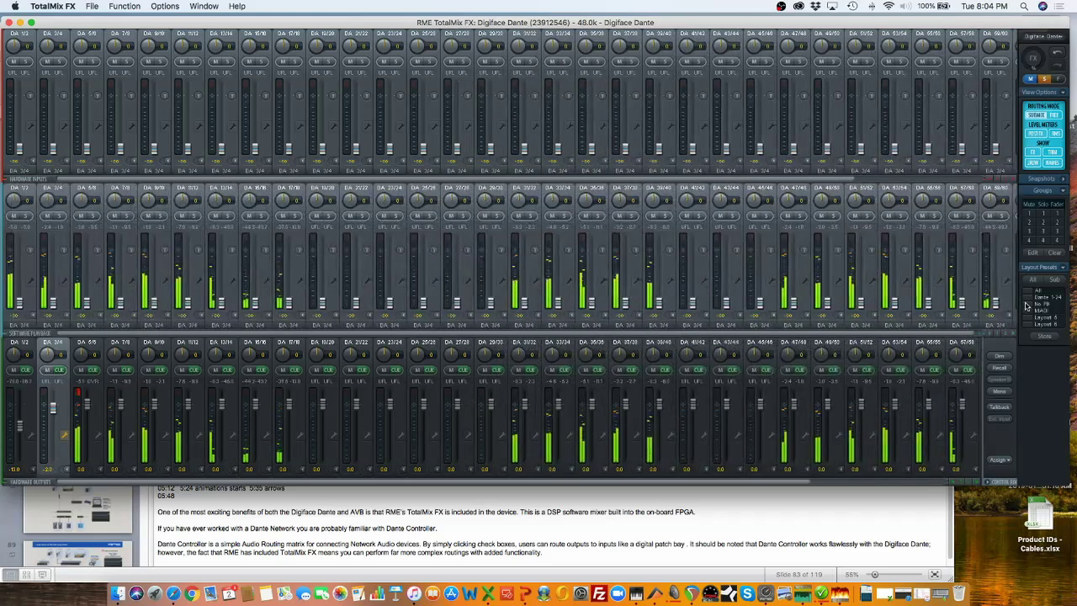
left_click(1025, 304)
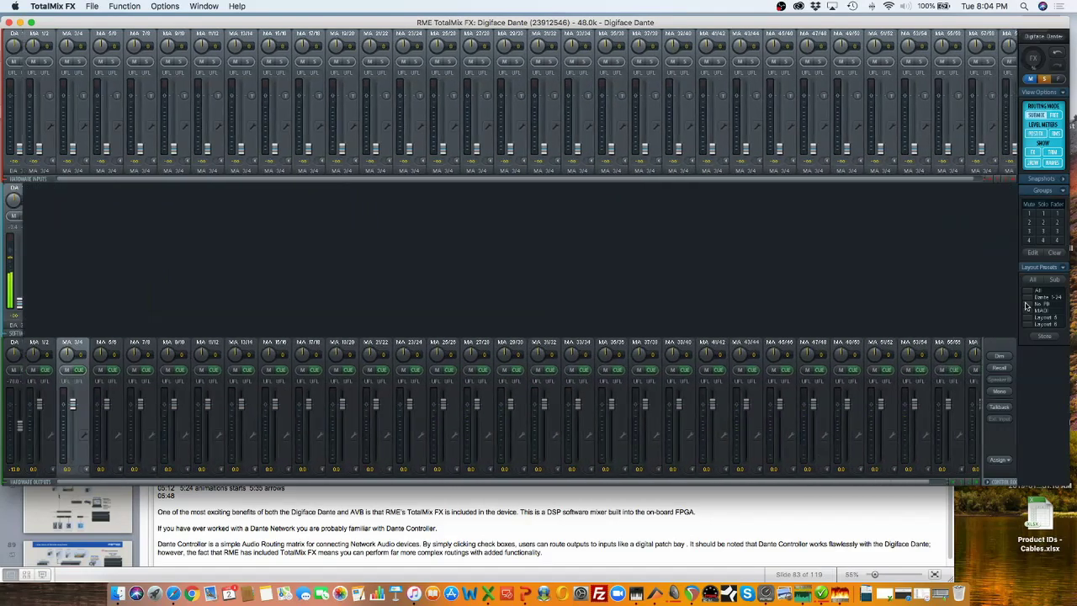
left_click(1025, 304)
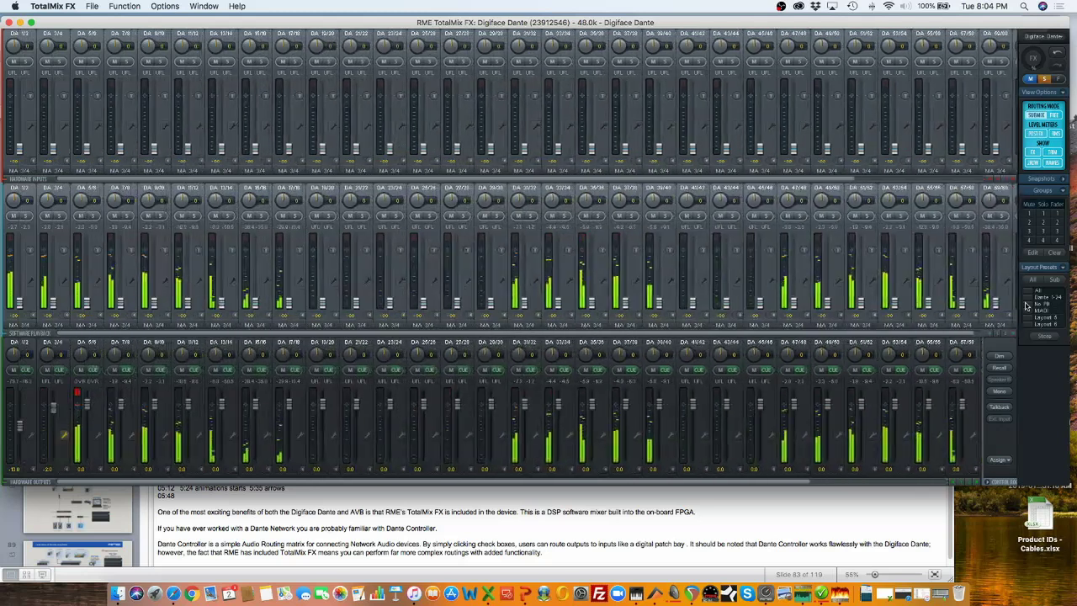
left_click(1025, 305)
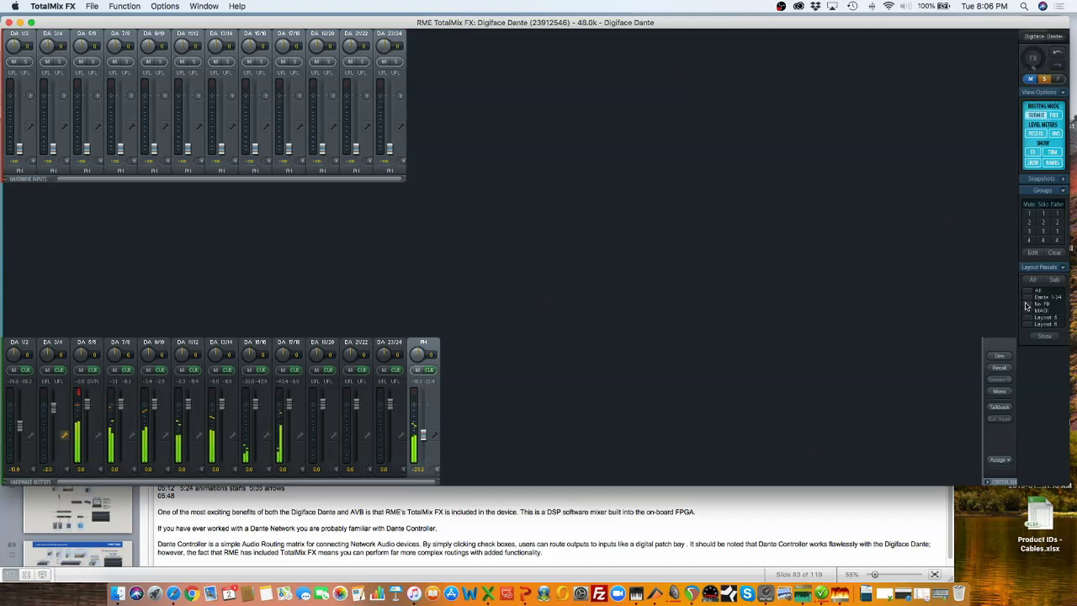
In Finder, go to Synthax Documents › Images › Diagrams and open 1-Digiface Dante - Home Studio.jpg.
left_click(118, 594)
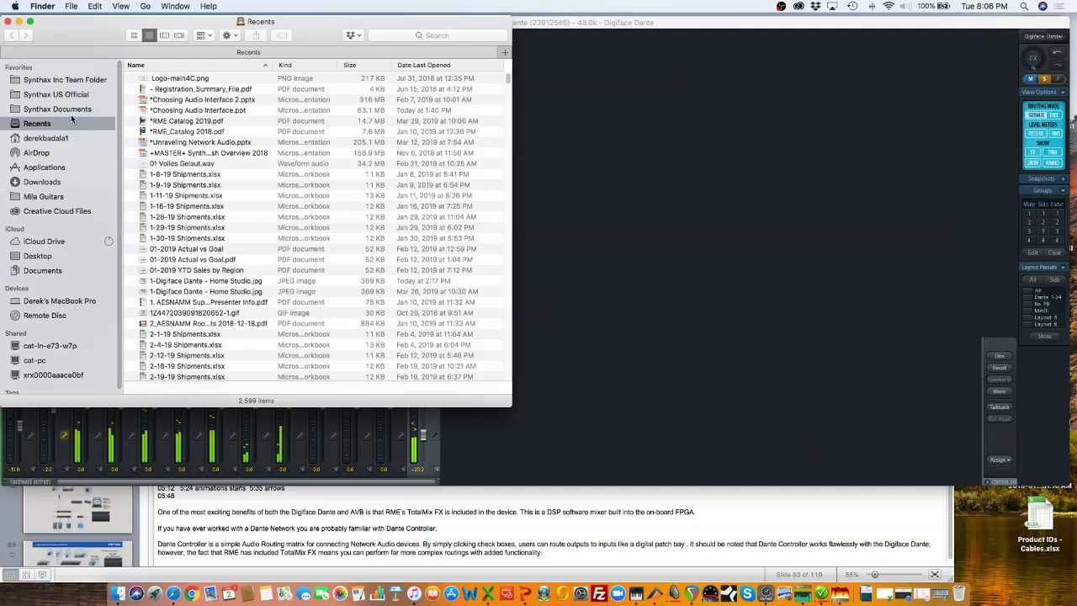
left_click(71, 112)
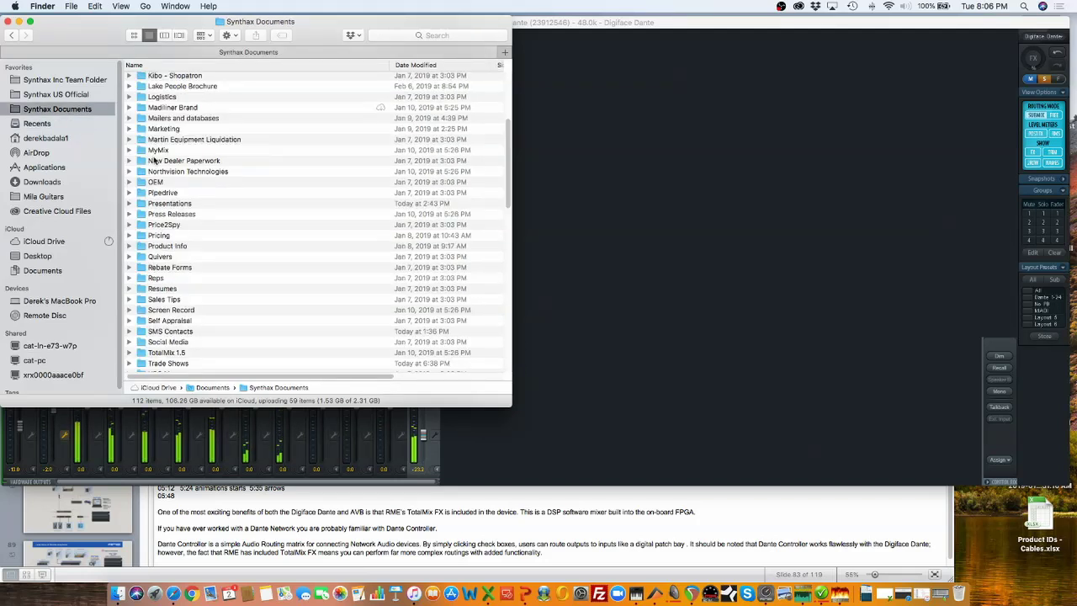
scroll(180, 156, "up", 3)
double_click(145, 126)
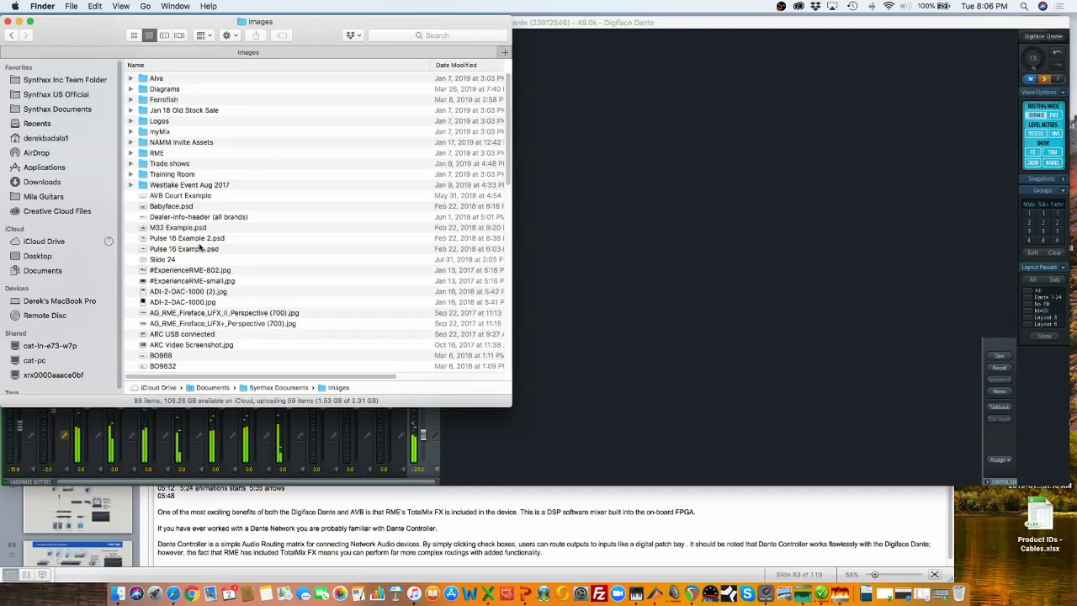
left_click(146, 89)
double_click(145, 89)
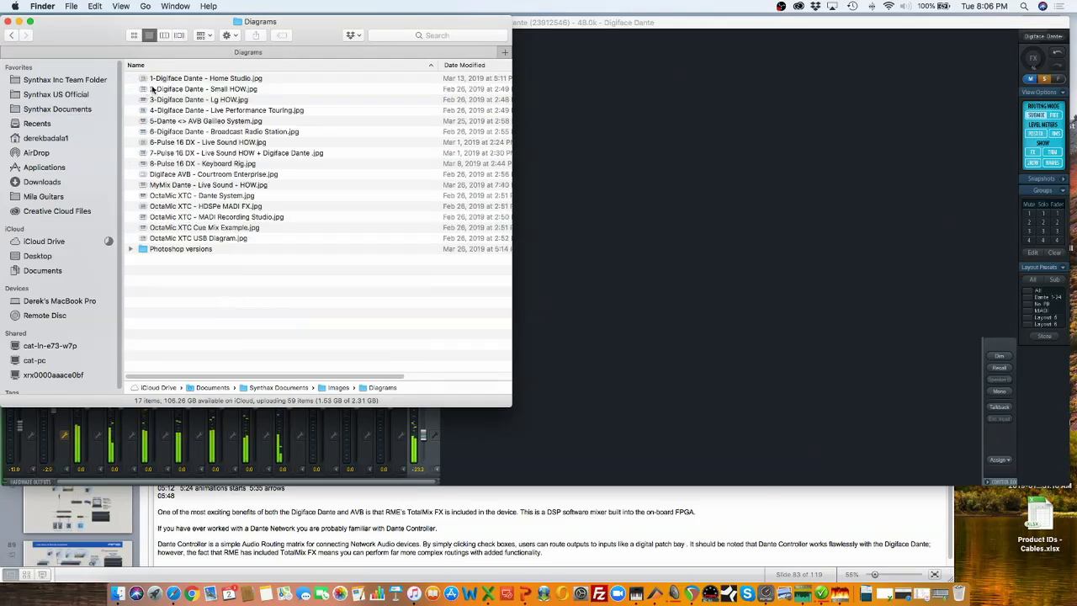
double_click(153, 80)
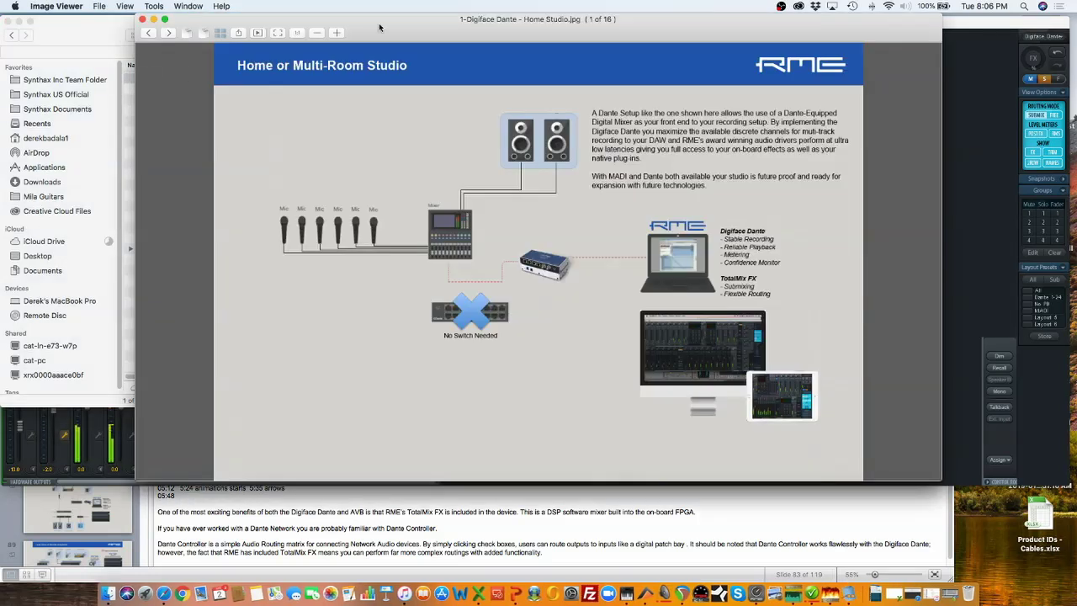
Zoom the Image Viewer window so the Home Studio diagram fills the screen.
left_click(188, 5)
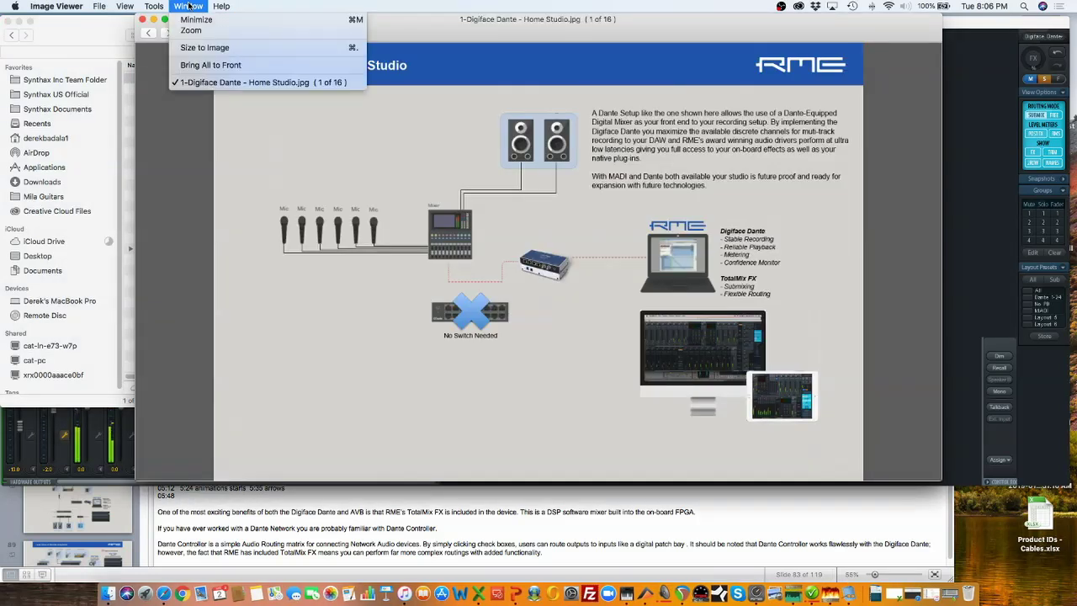
left_click(188, 6)
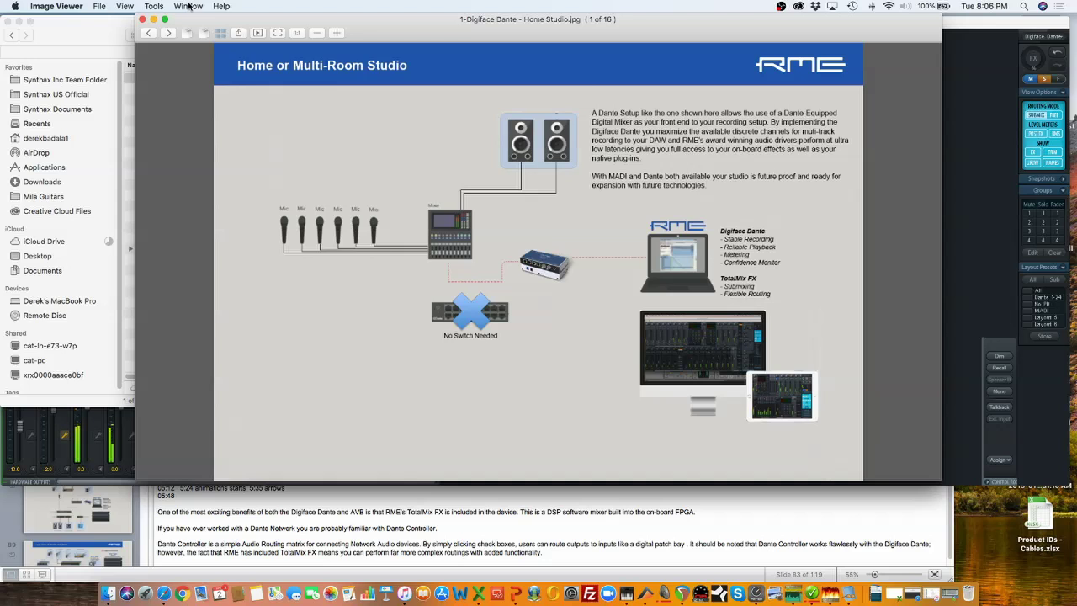
double_click(329, 23)
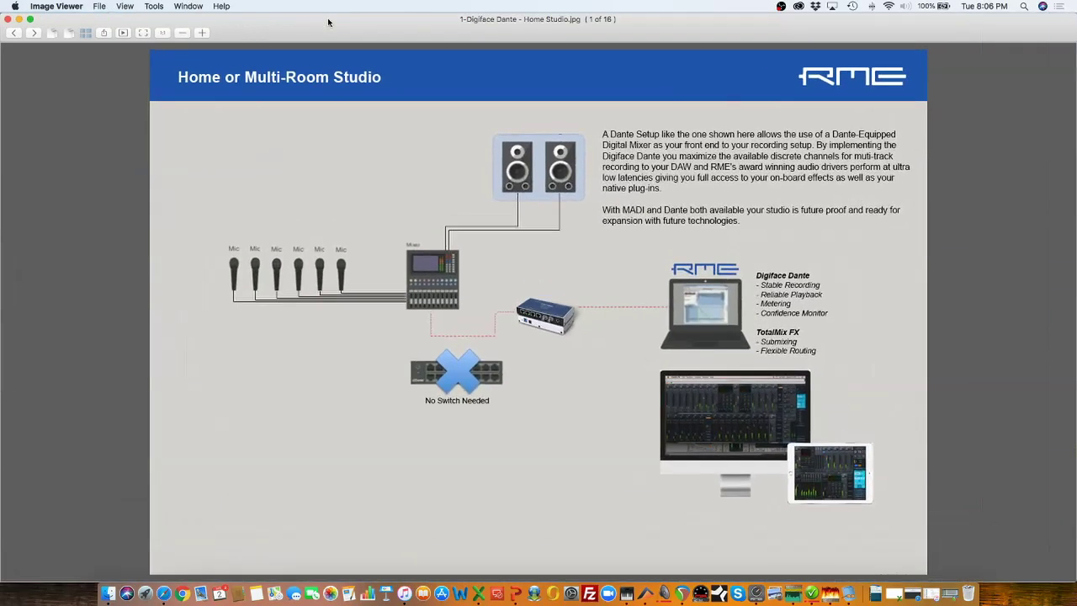
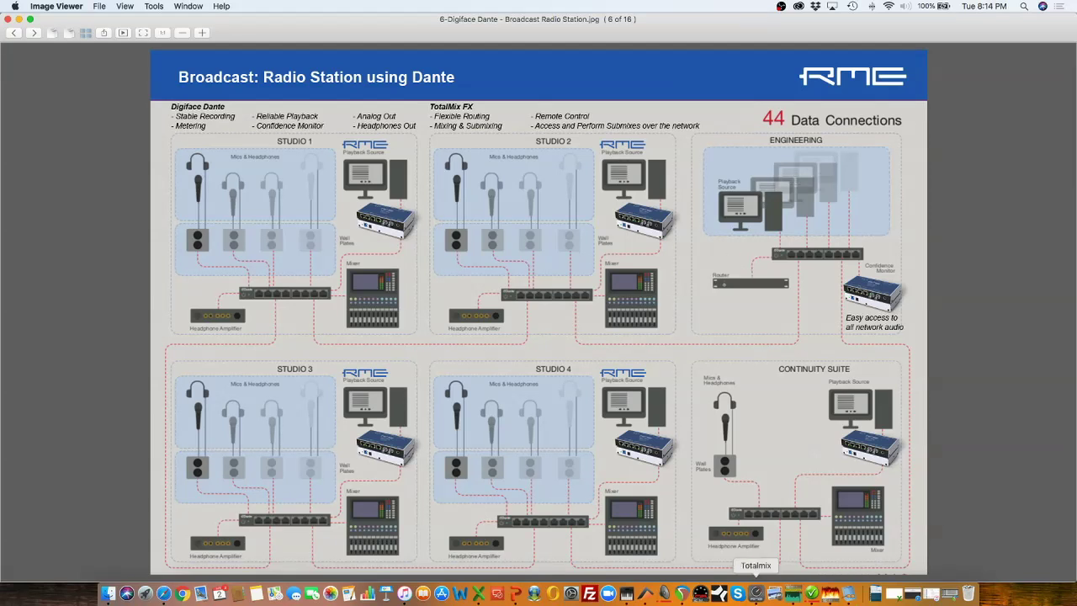
Bring the TotalMix FX mixer for the Digiface Dante in front of the Image Viewer slide.
left_click(756, 594)
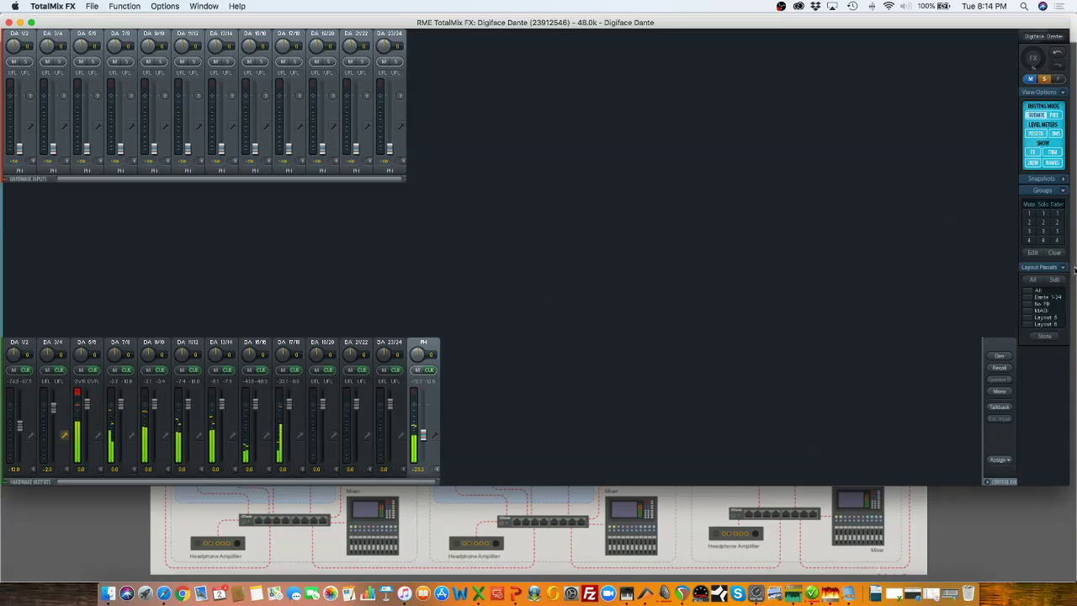
Widen the mixer to show all channels, select the DA 1/2 output, and raise its playback level.
left_click_drag(1074, 269, 1070, 269)
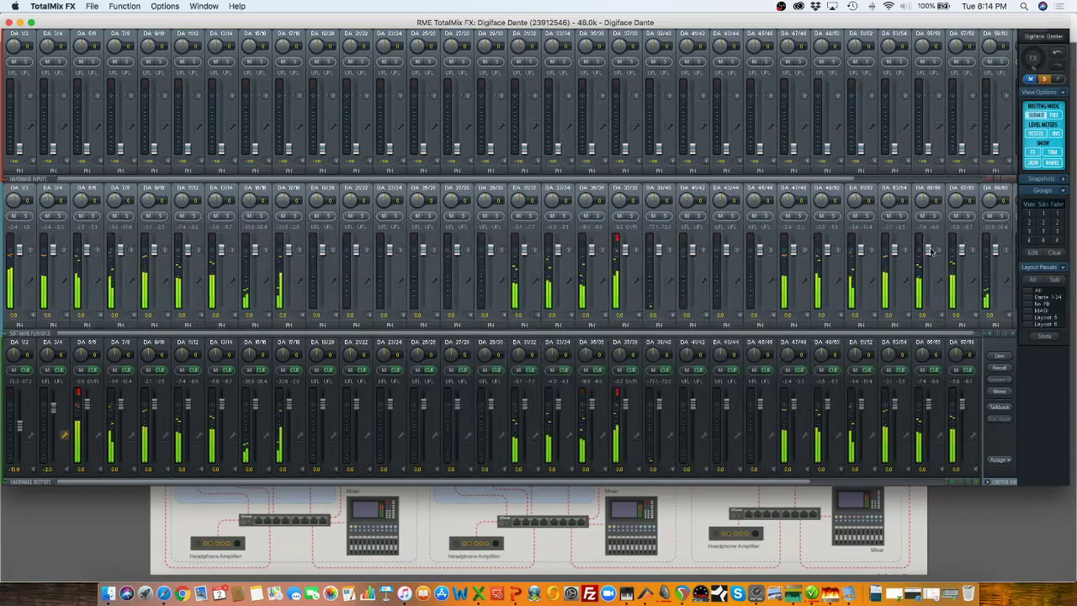
left_click(27, 343)
left_click_drag(19, 303, 17, 265)
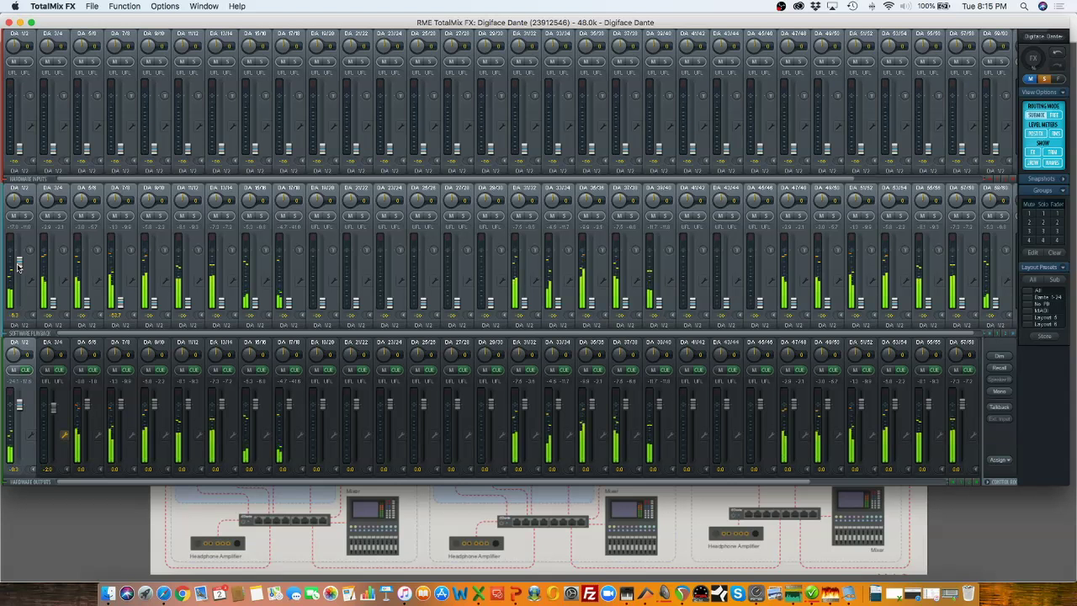
Pull the DA 1/2 hardware output fader down to -15.2 dB.
left_click(15, 6)
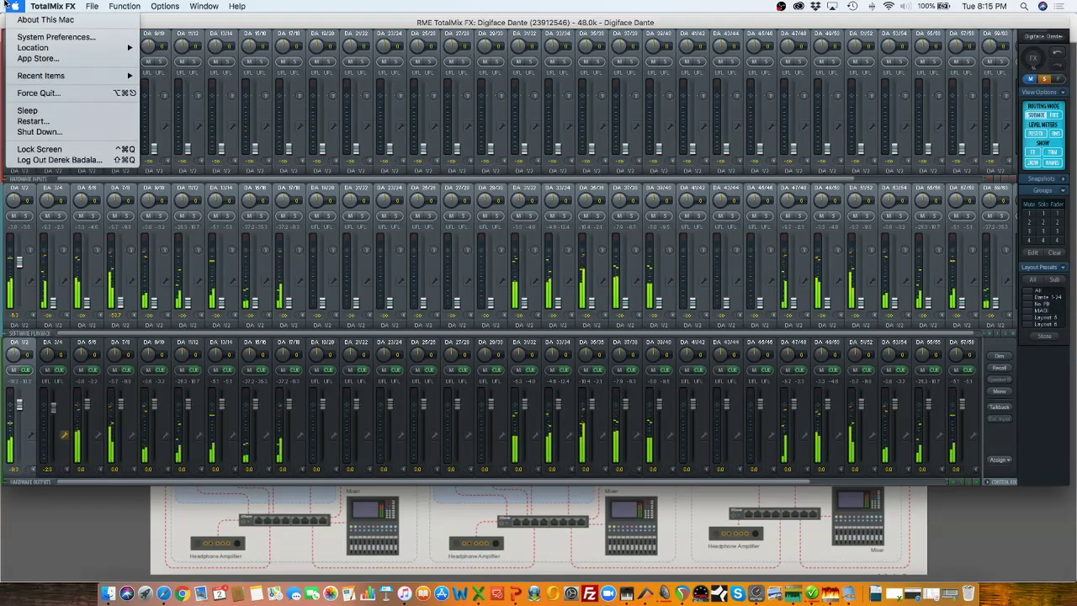
left_click(22, 406)
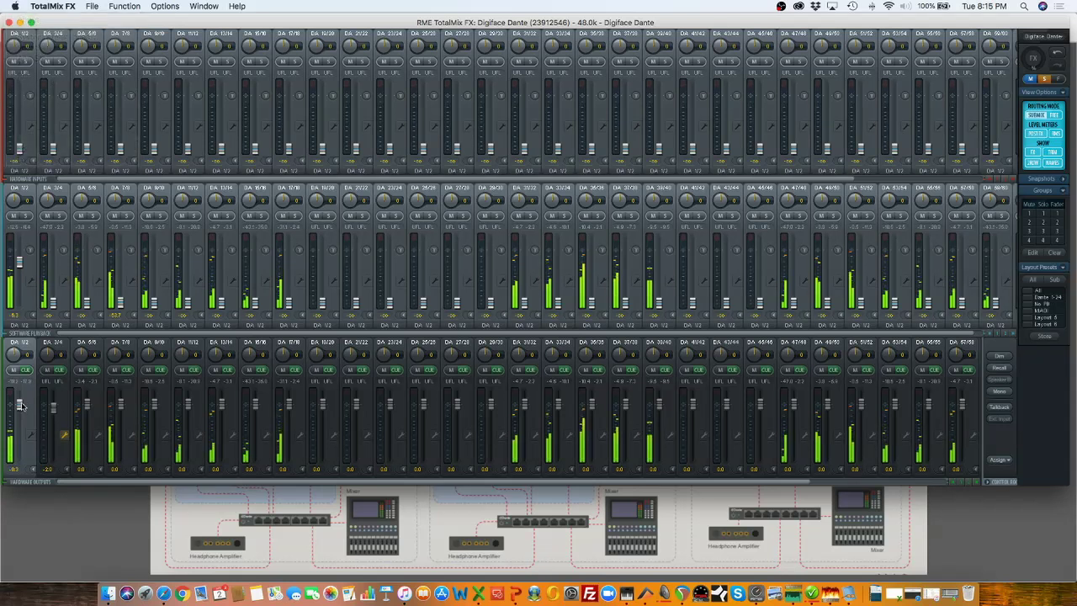
left_click_drag(22, 406, 22, 427)
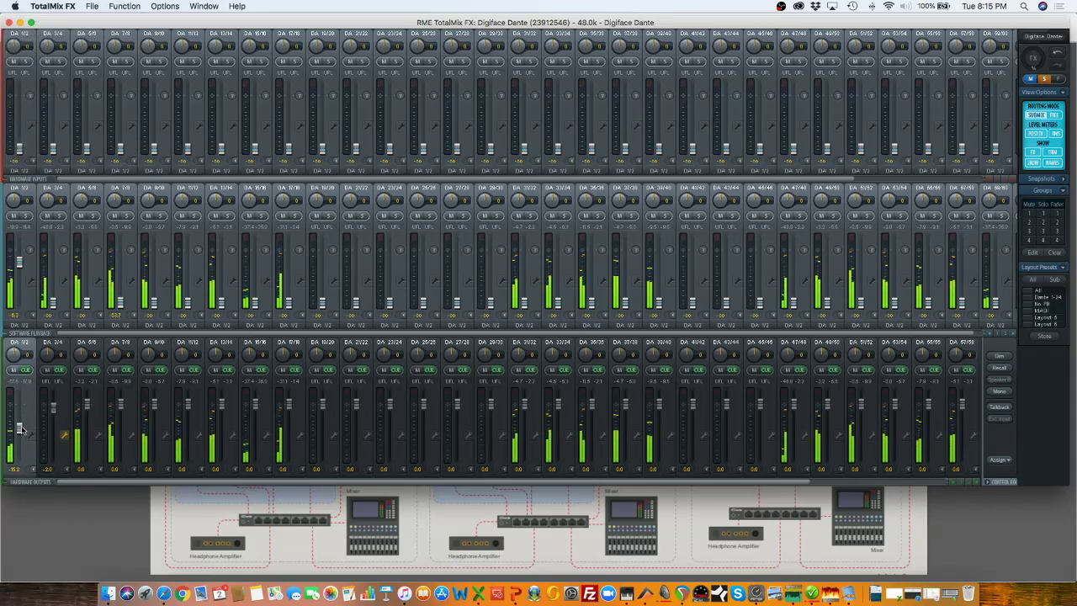
left_click(166, 6)
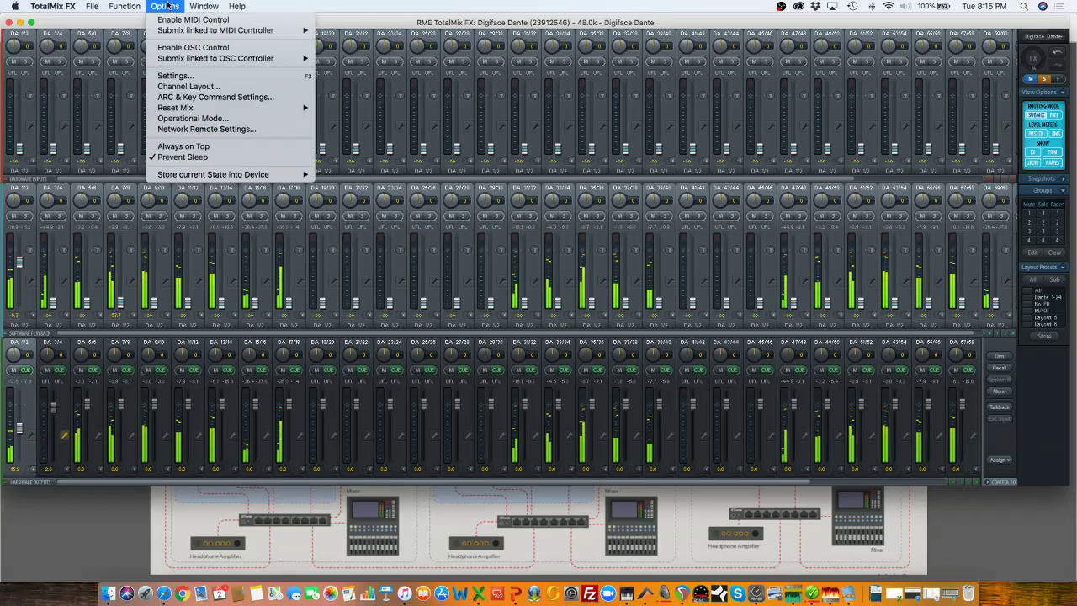
Check Network Remote Settings shows the remote server enabled on port 7008, then close them.
left_click(199, 130)
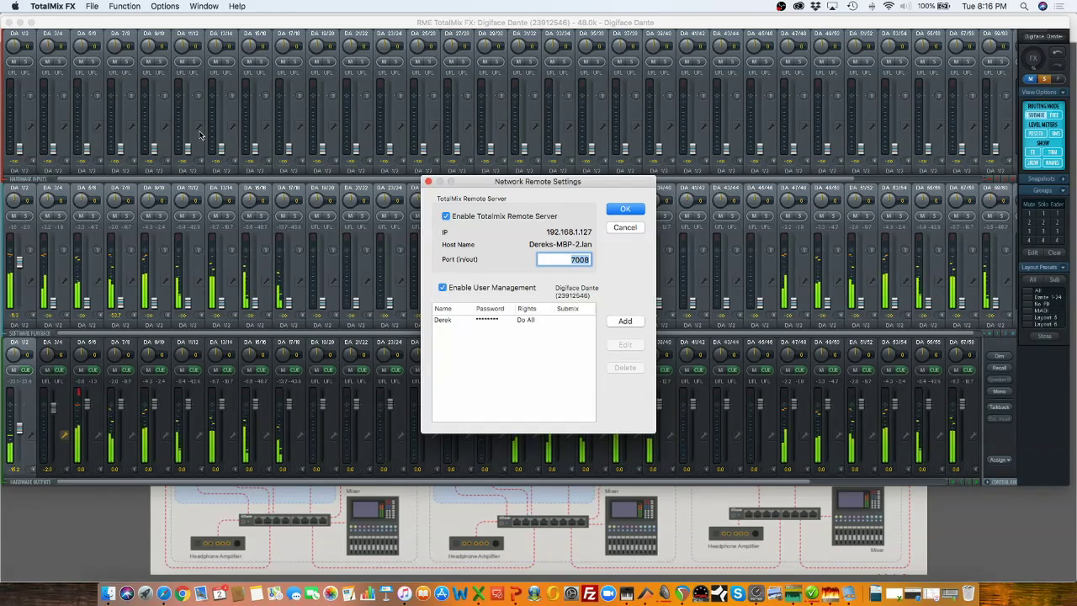
left_click(429, 181)
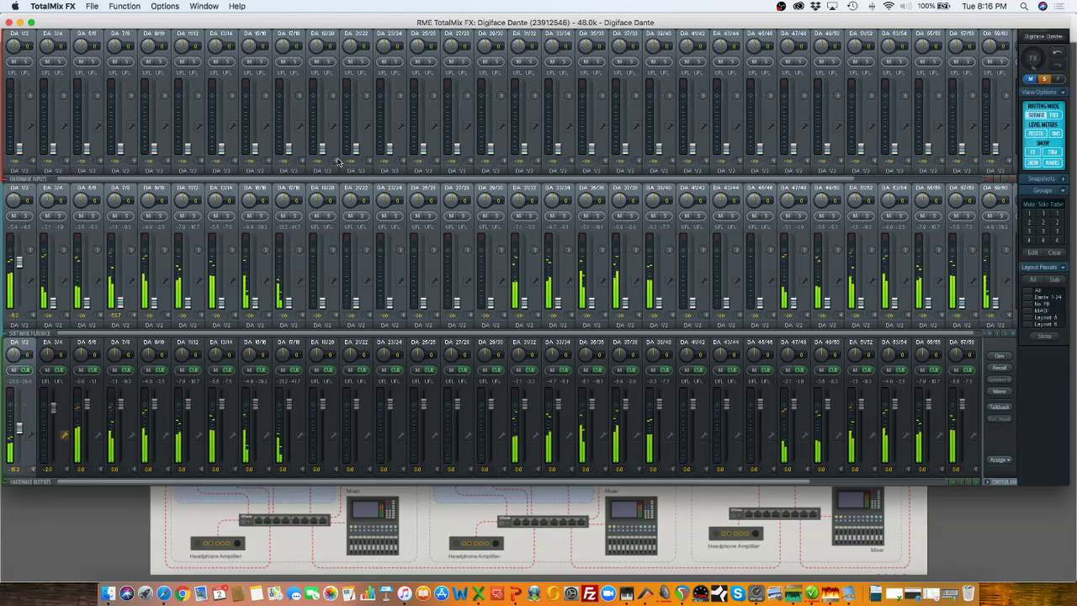
Lower the first middle-row software playback fader.
left_click_drag(18, 261, 24, 278)
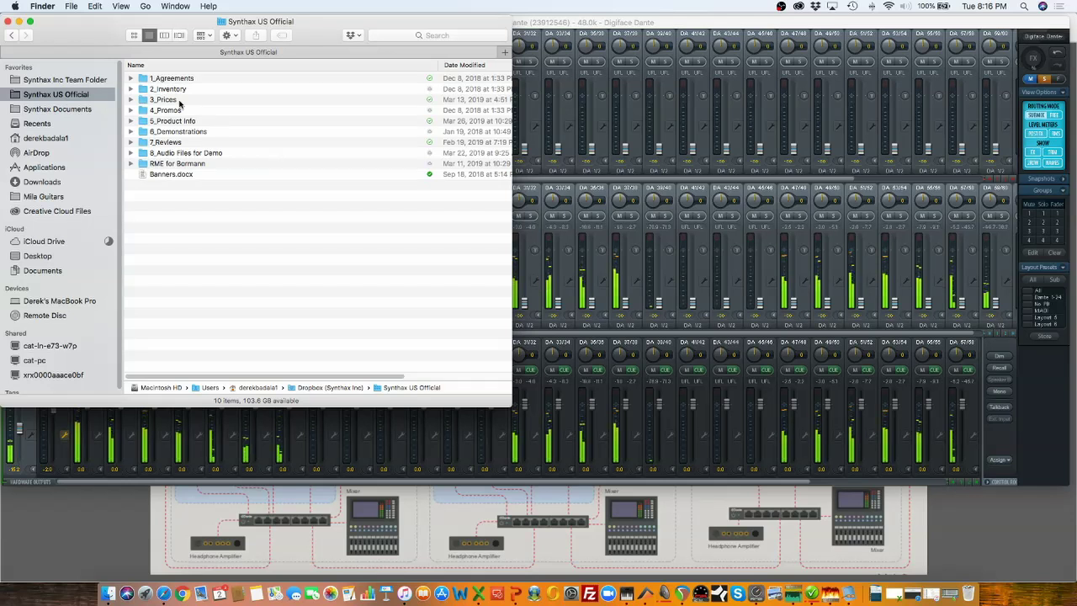
Open Ferrofish Catalog 2019 from 5_Product Info › Ferrofish in Preview.
left_click(144, 123)
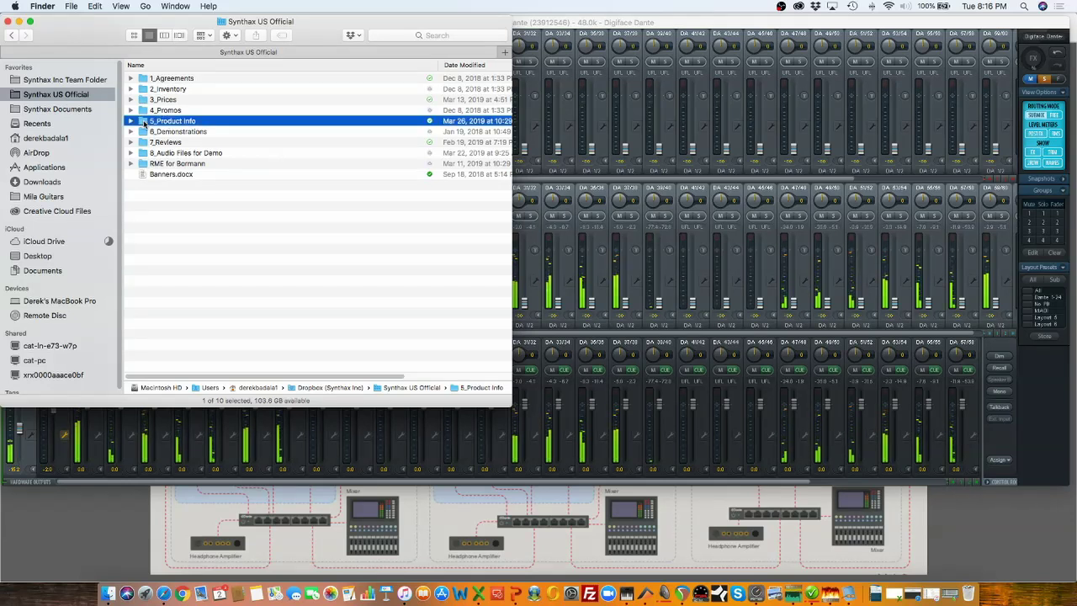
double_click(144, 123)
double_click(145, 99)
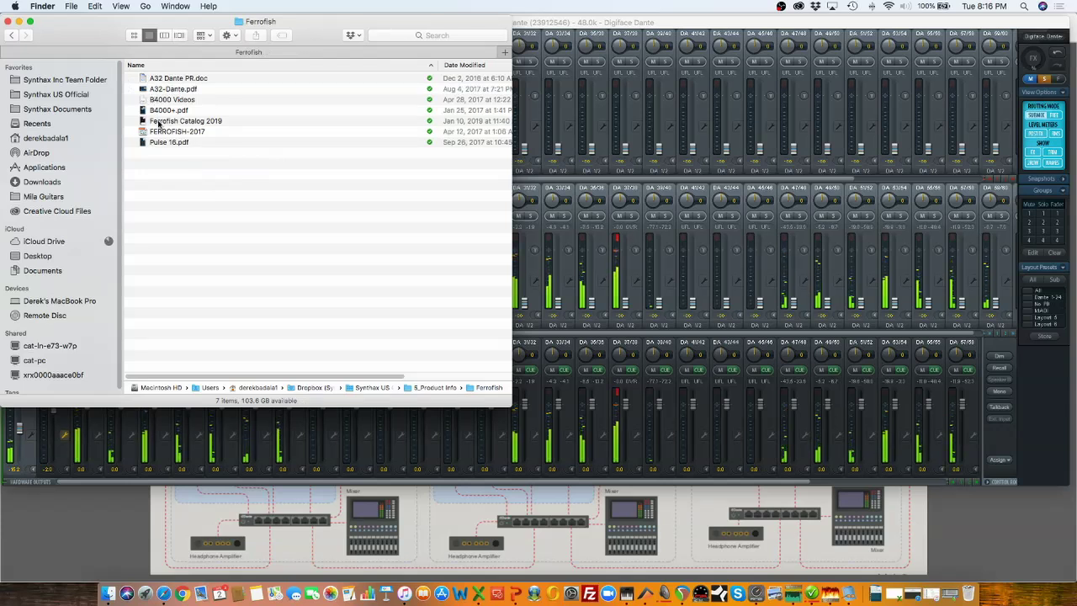
double_click(158, 123)
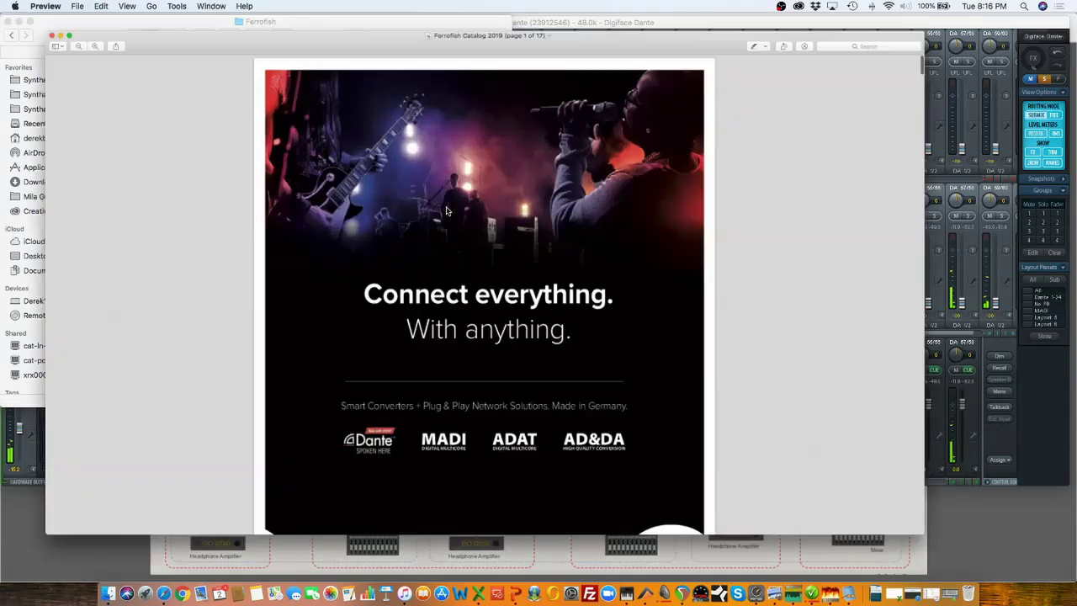
Scroll the catalog down to page 5, the A32 Dante Inputs & Outputs section.
scroll(446, 211, "down", 20)
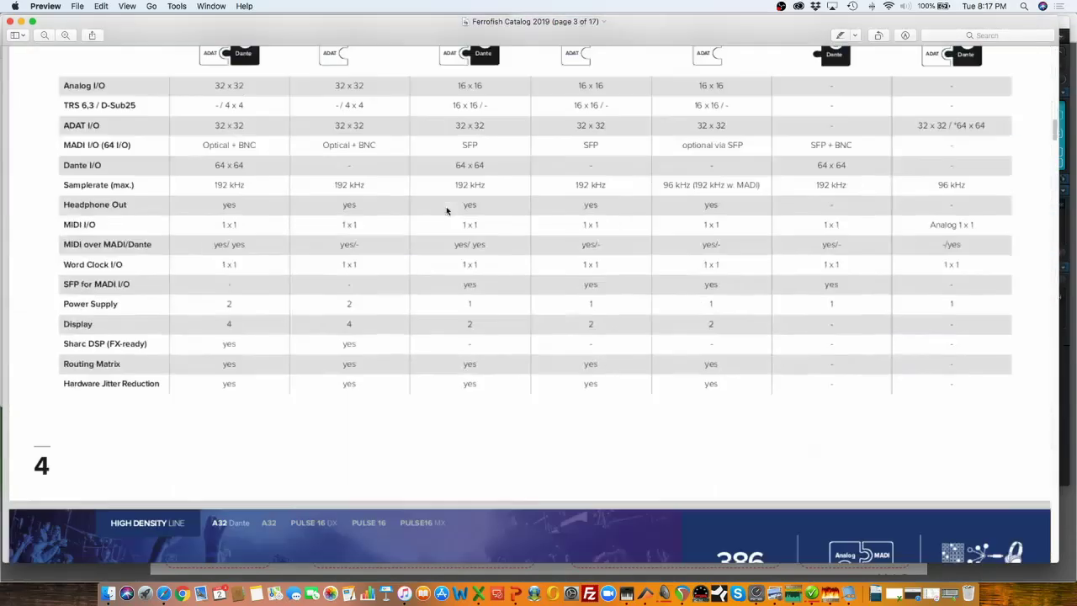
scroll(445, 211, "down", 10)
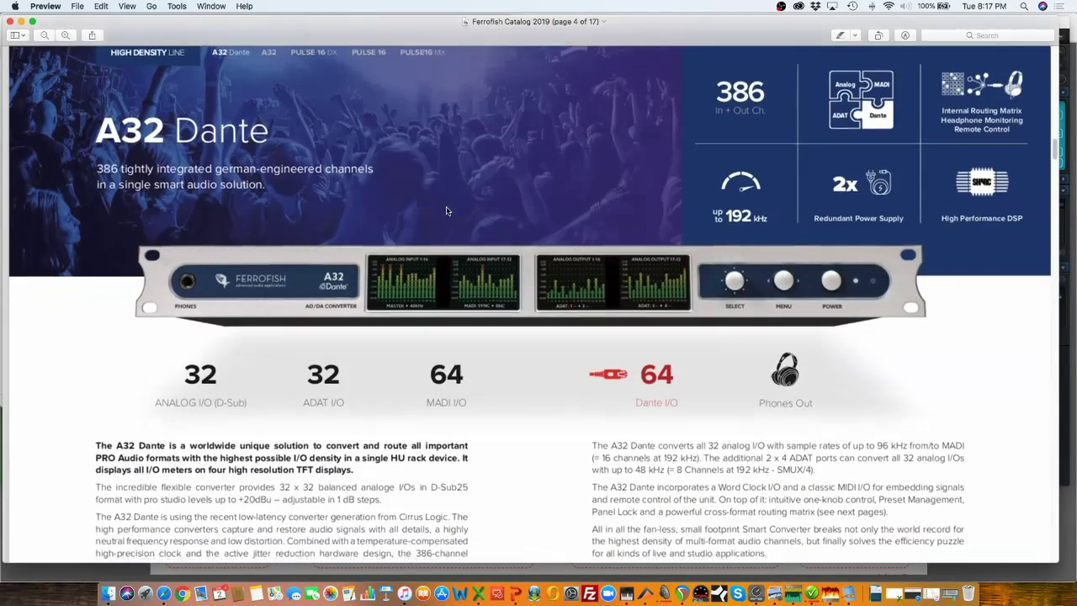
scroll(445, 211, "down", 10)
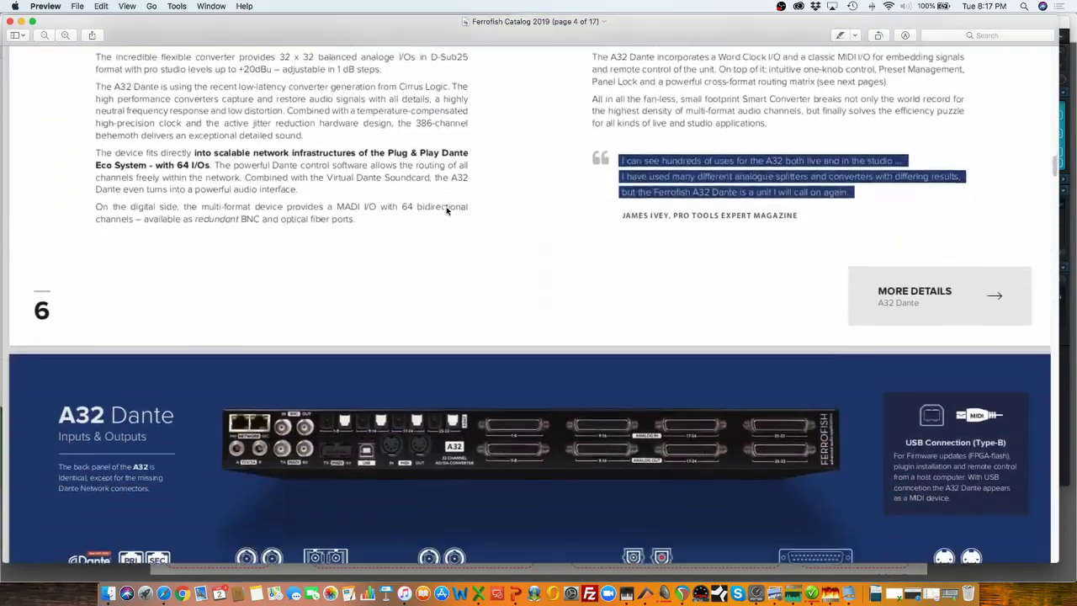
scroll(446, 211, "down", 5)
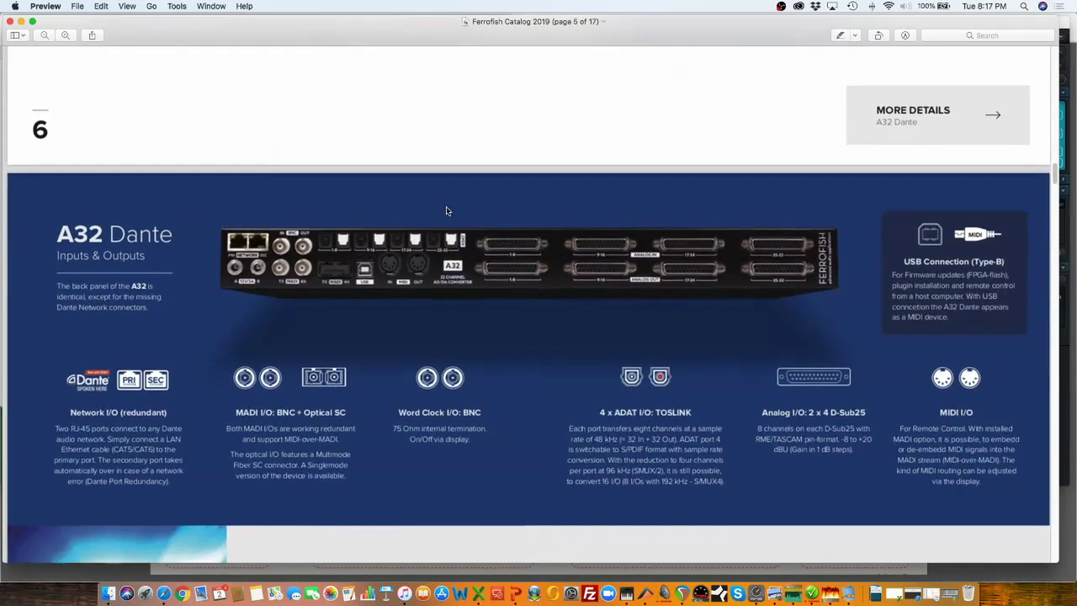